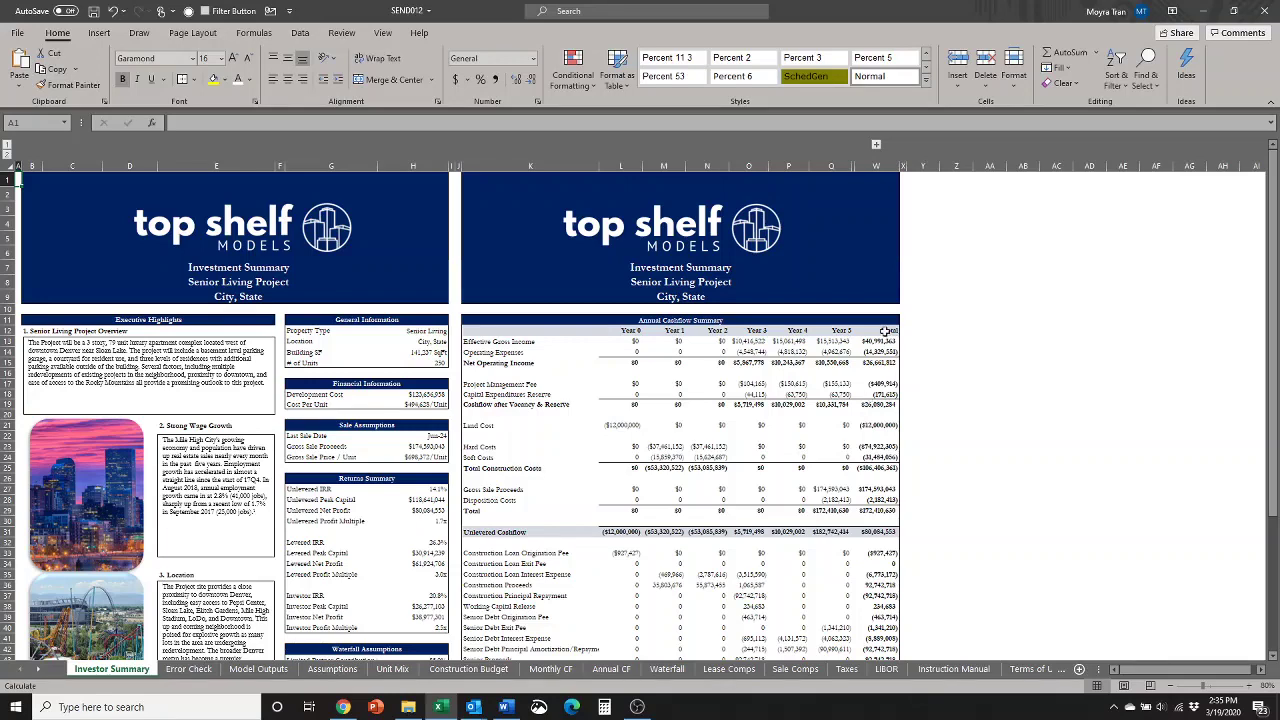
# - On the Assumptions sheet, select the existing Cap Rate Sensitivities table and check its 6.25% base heading
pyautogui.click(333, 669)
pyautogui.scroll(-6, 610, 467)
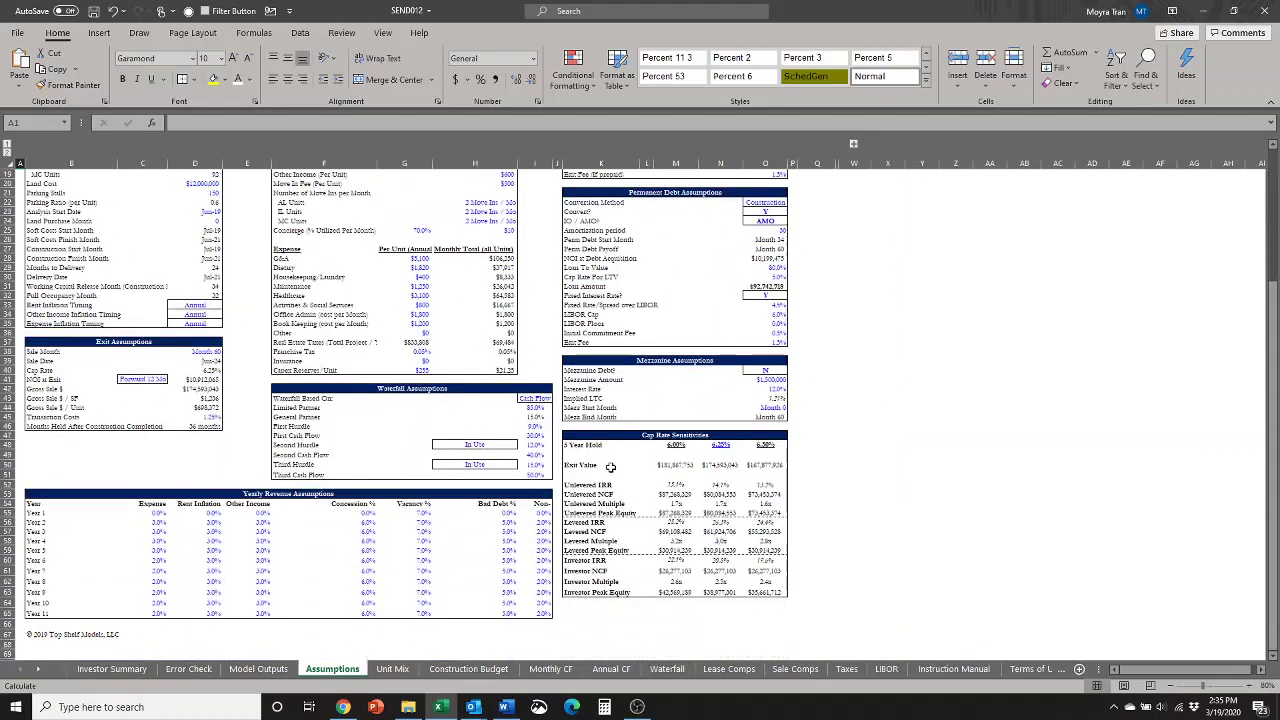
pyautogui.moveTo(600, 437); pyautogui.dragTo(768, 594)
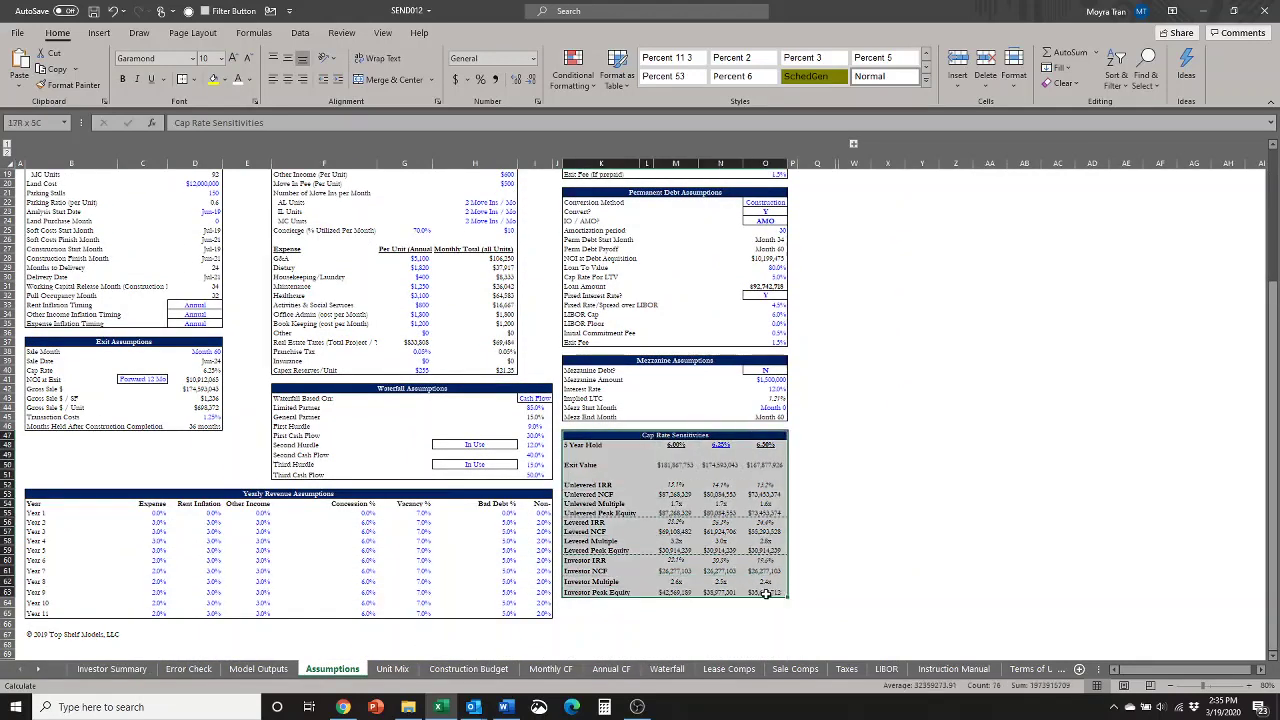
pyautogui.click(719, 447)
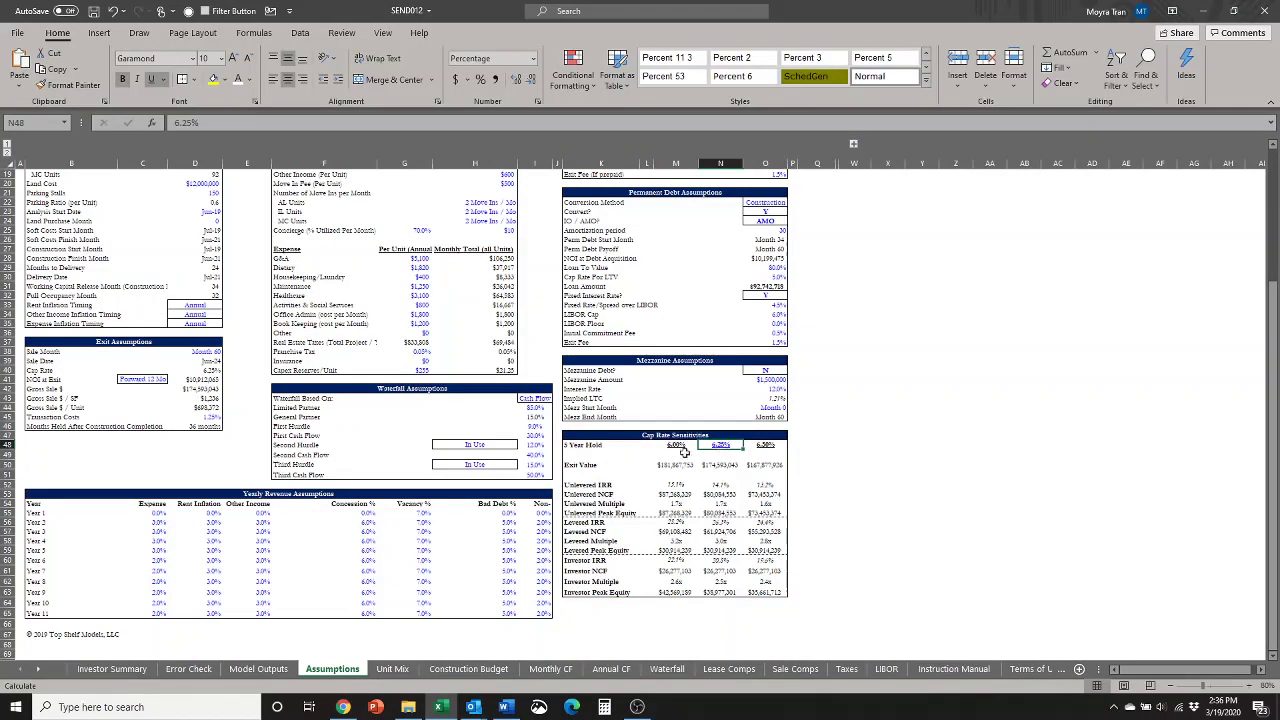
pyautogui.moveTo(658, 447); pyautogui.dragTo(737, 442)
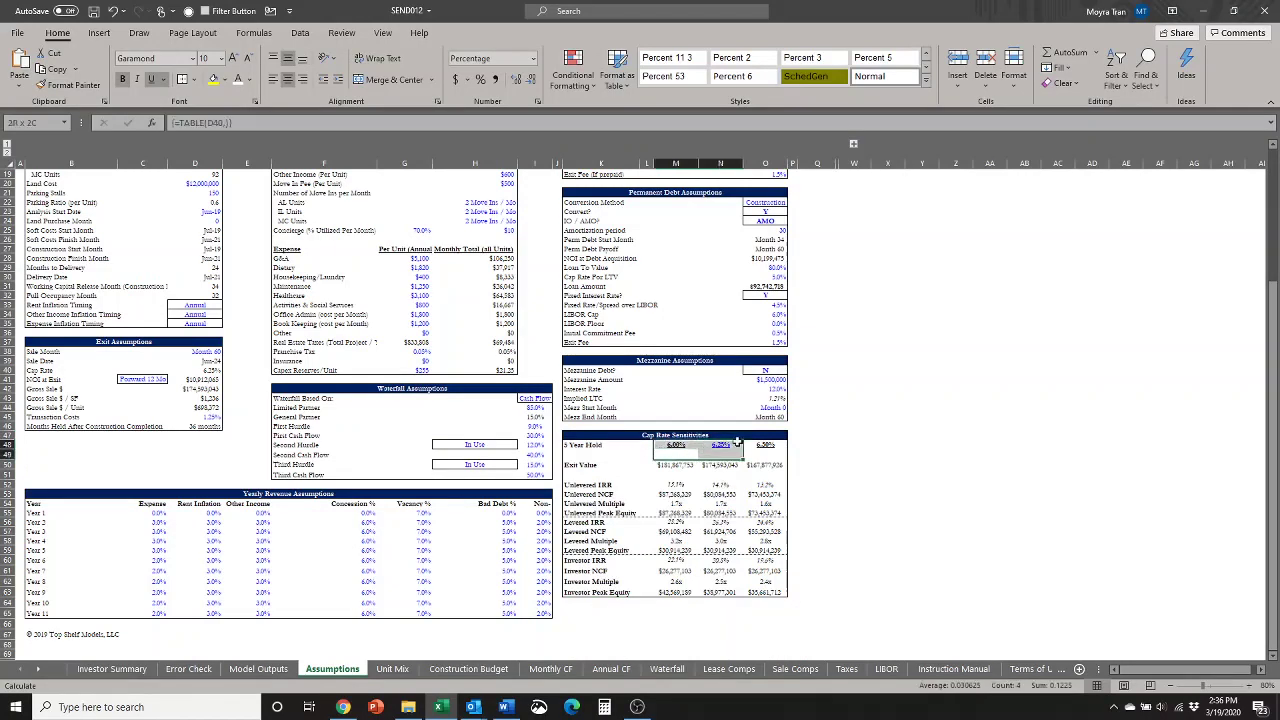
pyautogui.click(726, 447)
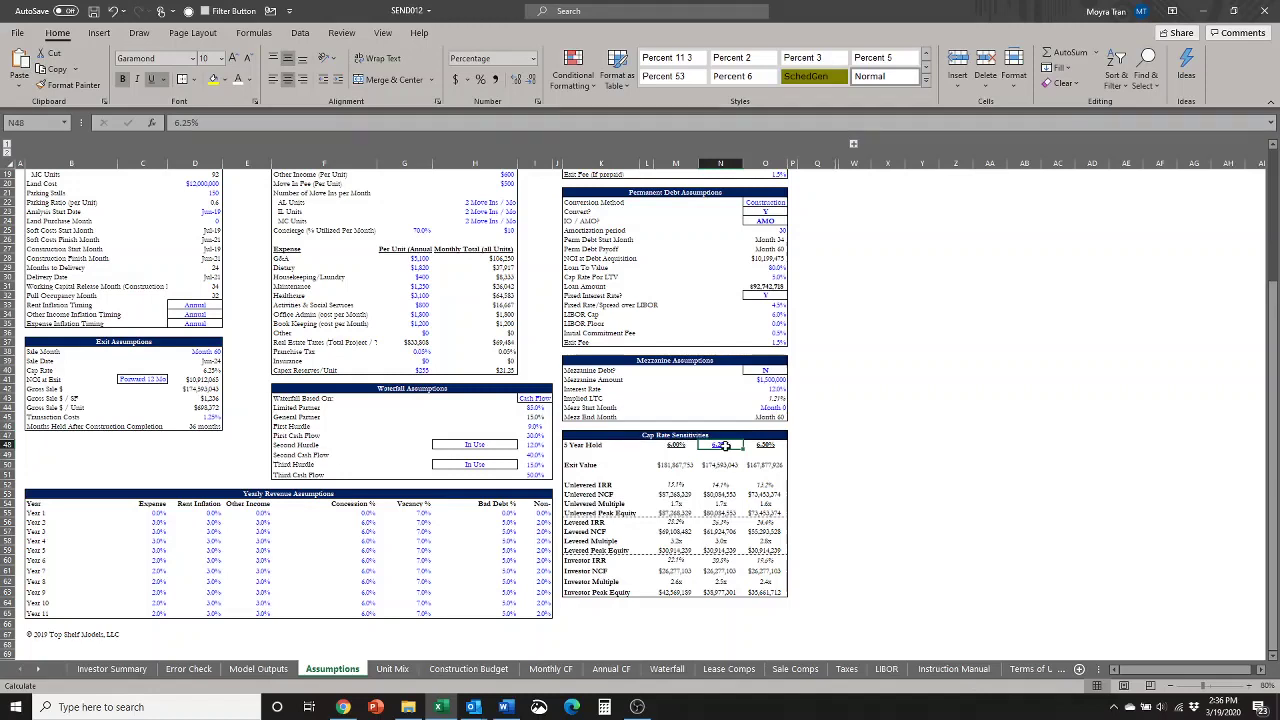
# - Inspect the exit value and return rows' {=TABLE(D40,)} formulas and the +0.25% cap rate headings
pyautogui.click(677, 465)
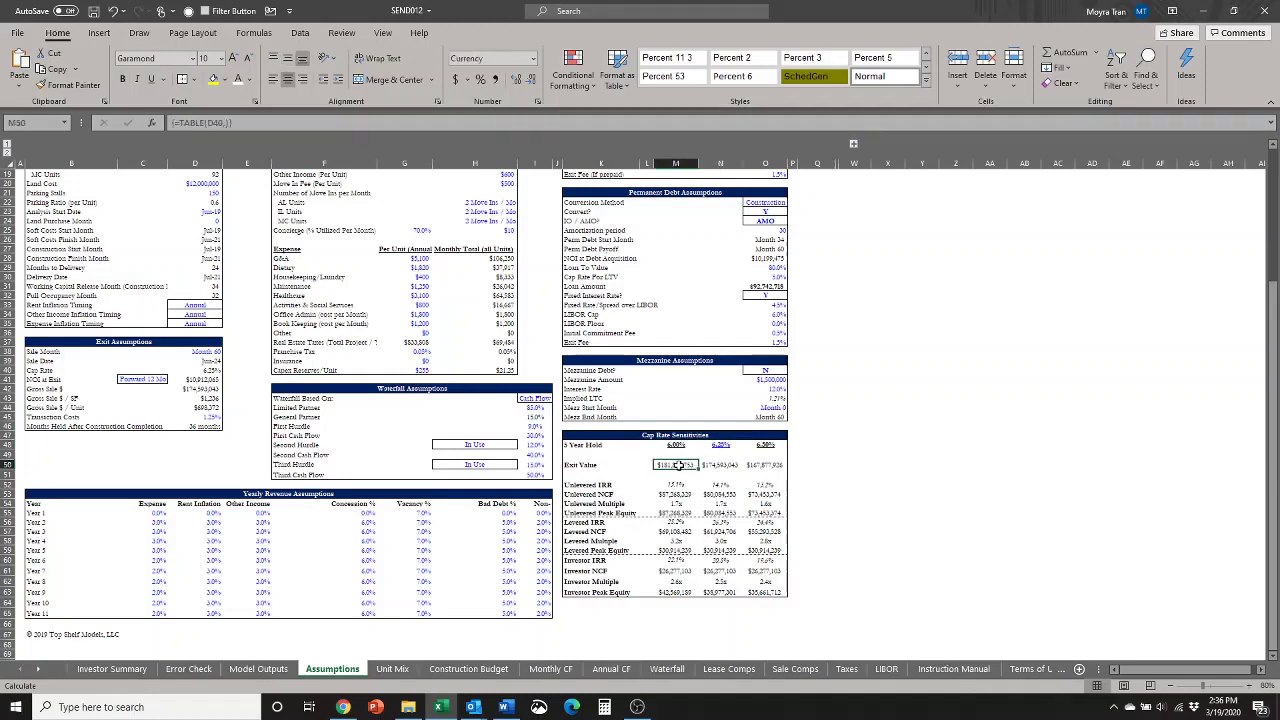
pyautogui.press('Down')
pyautogui.press('Down')
pyautogui.press('Down')
pyautogui.press('Down')
pyautogui.press('Down')
pyautogui.press('Down')
pyautogui.press('Down')
pyautogui.press('Down')
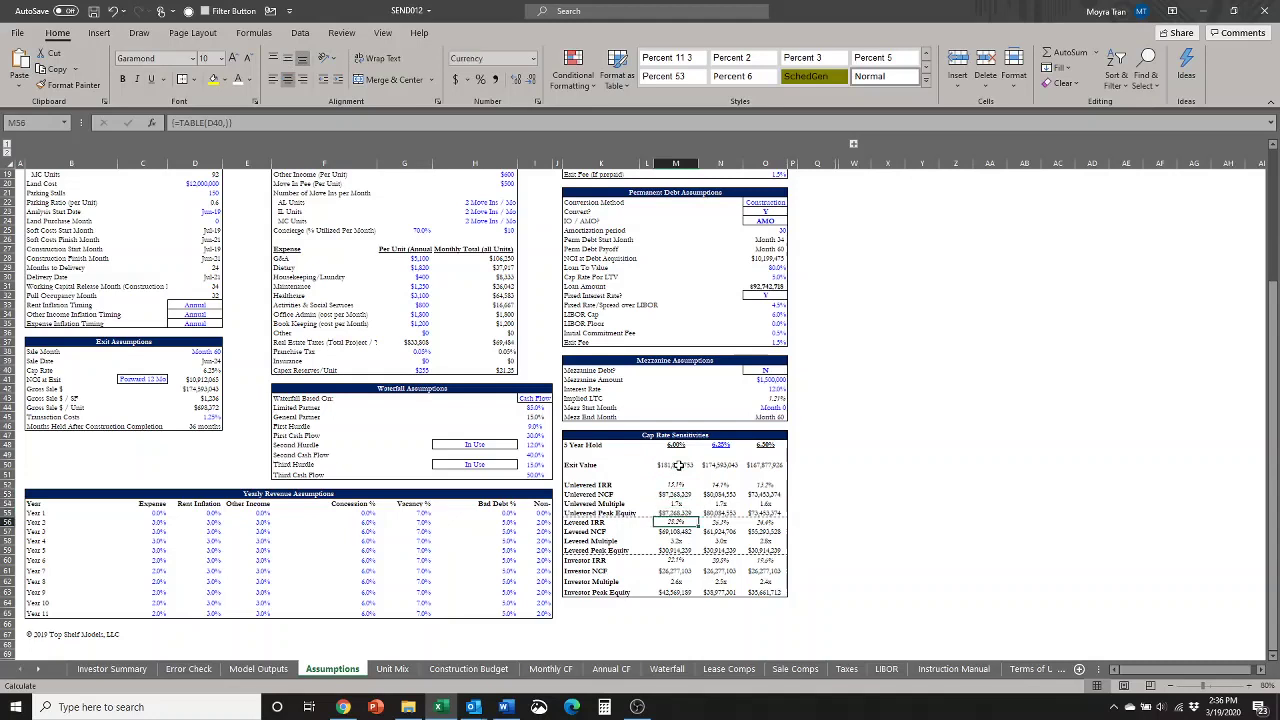
pyautogui.press('Down')
pyautogui.press('Down')
pyautogui.press('Up')
pyautogui.press('Up')
pyautogui.press('Up')
pyautogui.press('Up')
pyautogui.press('Up')
pyautogui.press('Up')
pyautogui.press('Up')
pyautogui.press('Up')
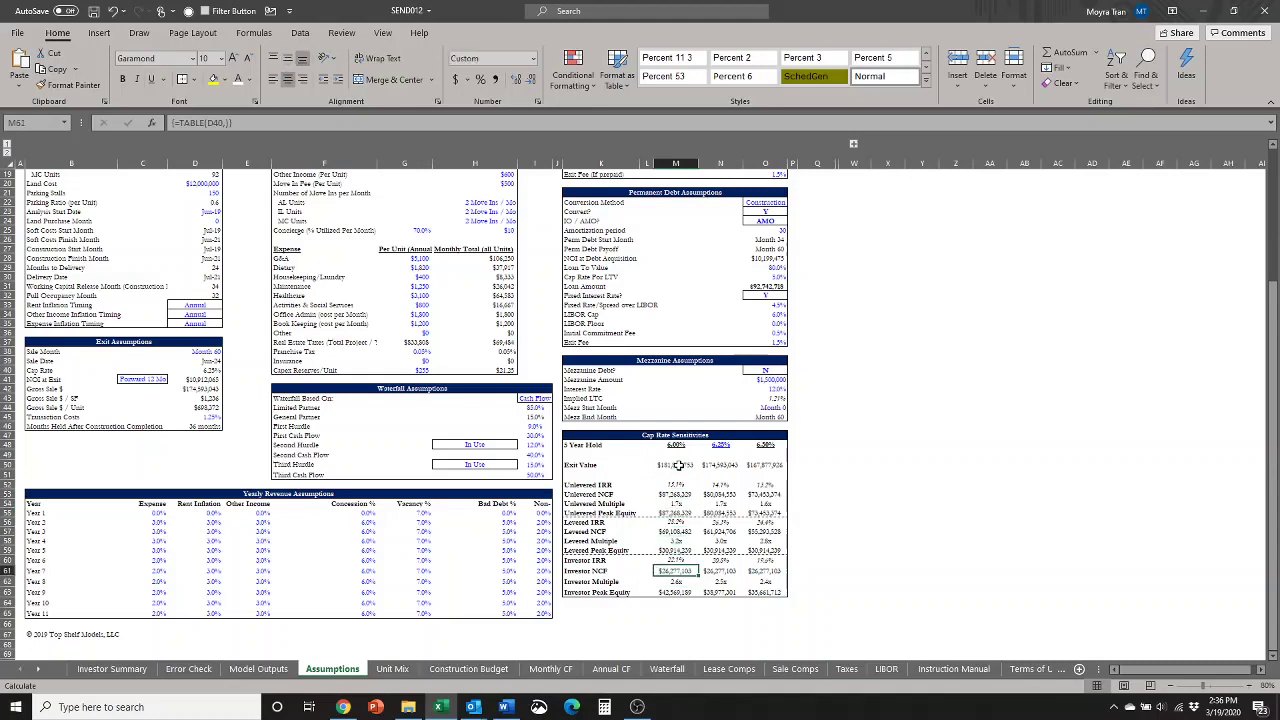
pyautogui.press('Up')
pyautogui.press('Up')
pyautogui.press('Up')
pyautogui.press('Up')
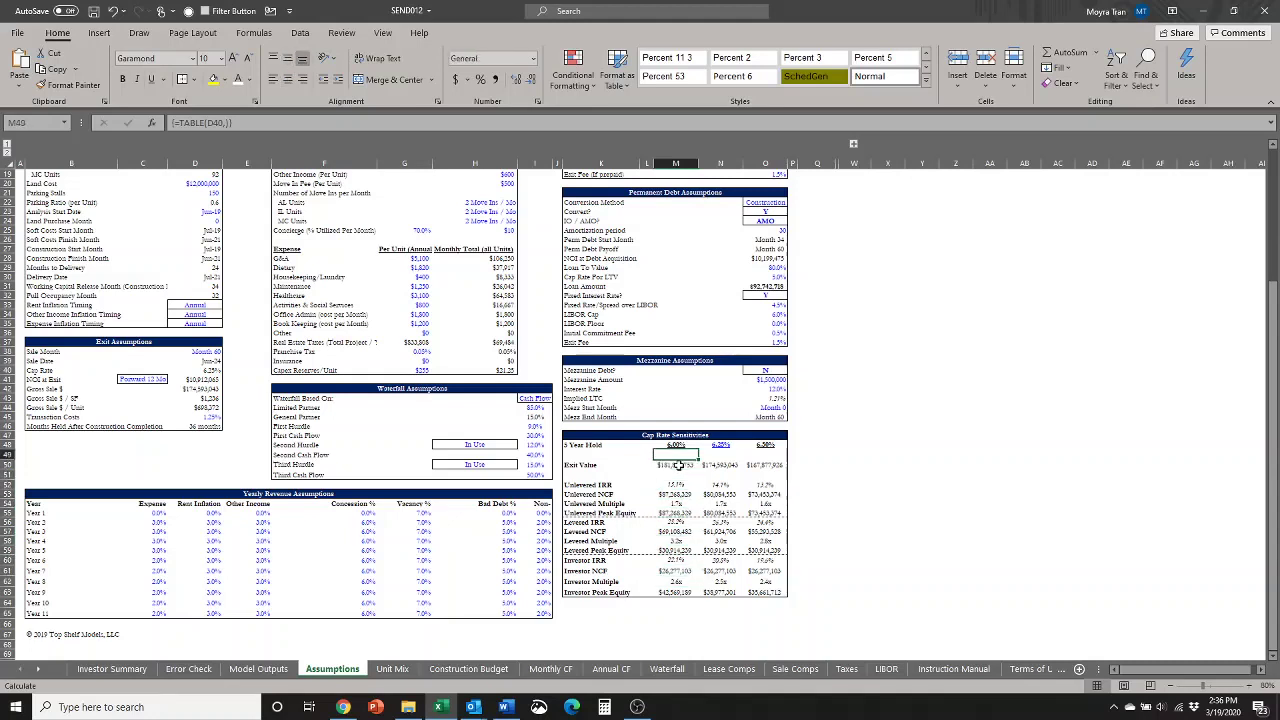
pyautogui.press('Right')
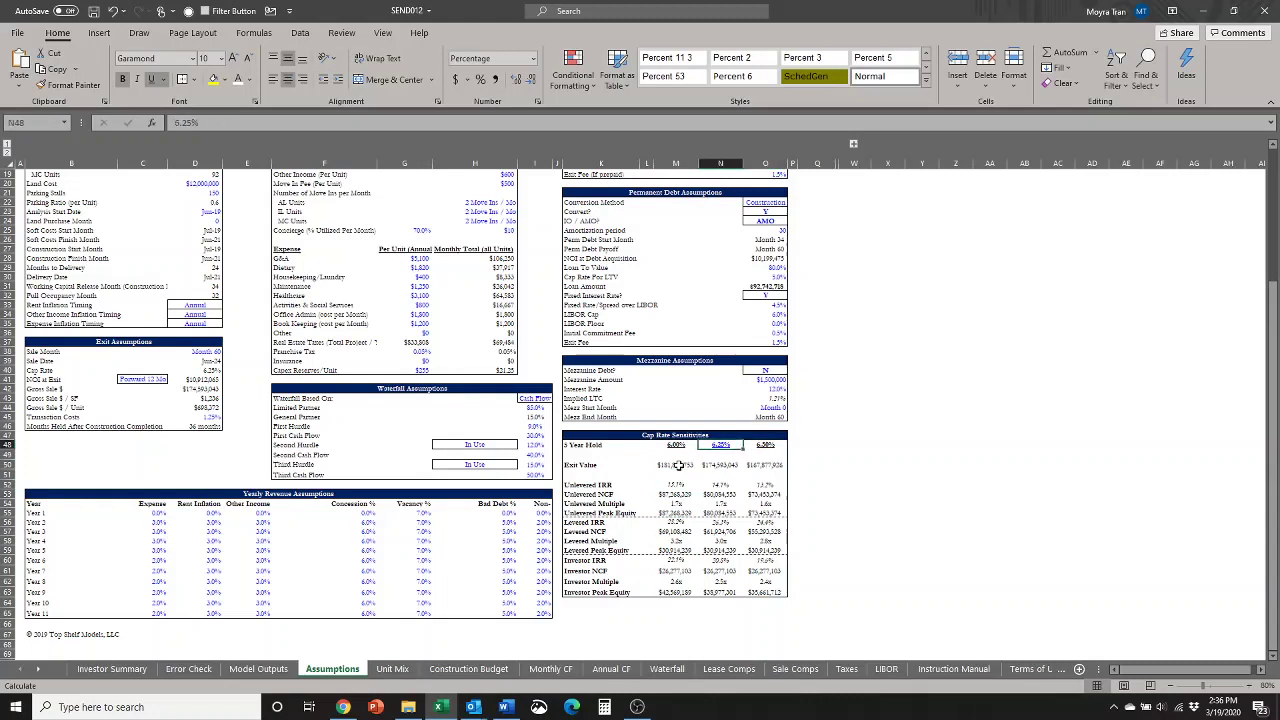
pyautogui.press('Right')
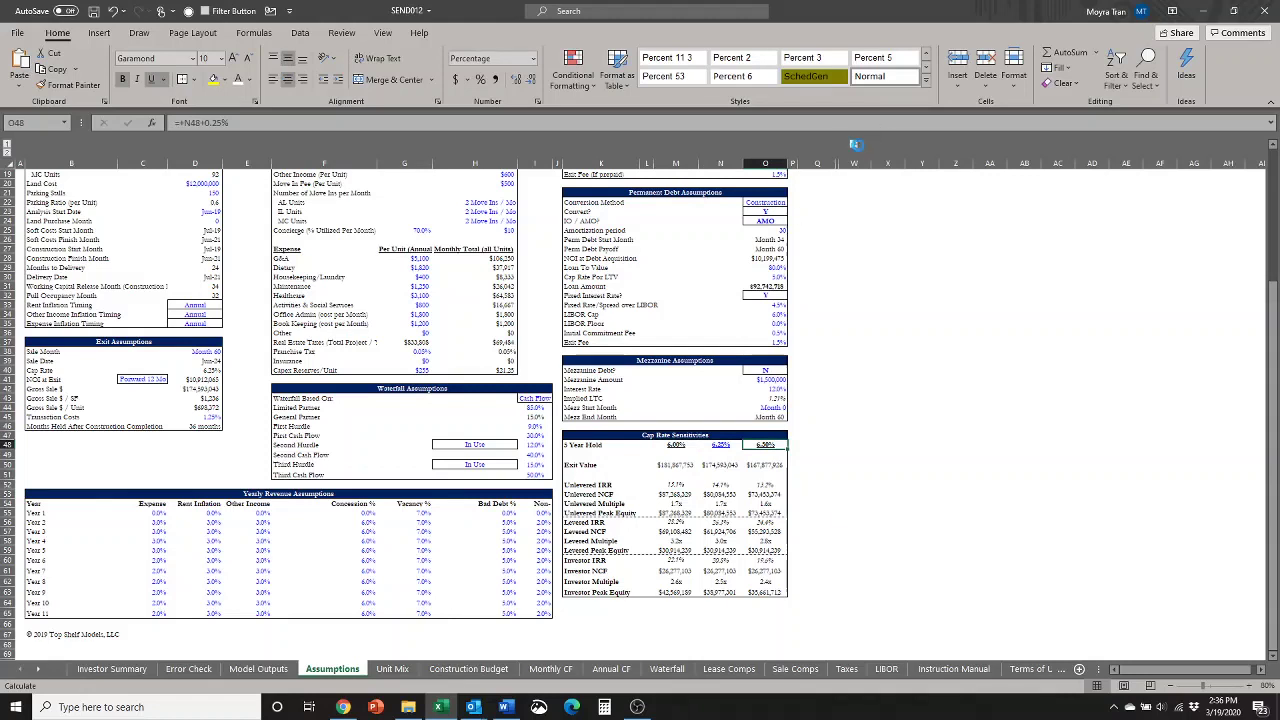
# - Unhide columns R–V and inspect the new table's 6.25% base and 5.75% cap rate headings
pyautogui.click(855, 145)
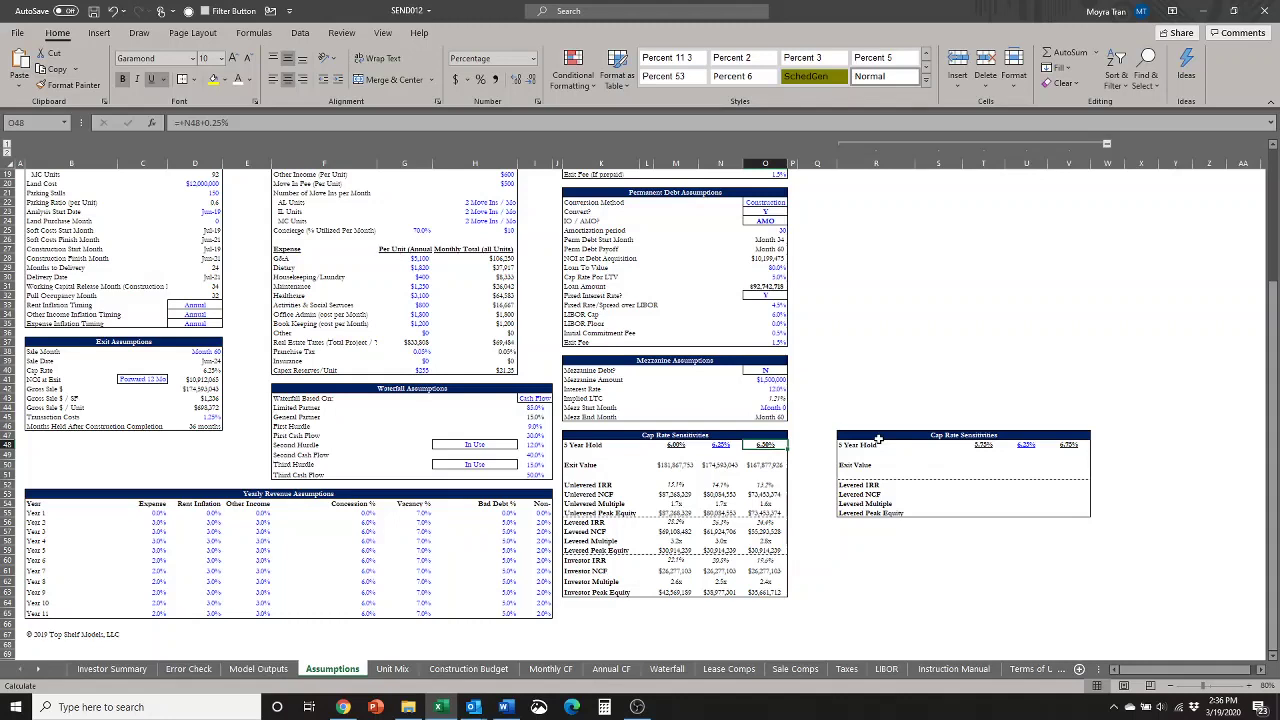
pyautogui.click(1018, 446)
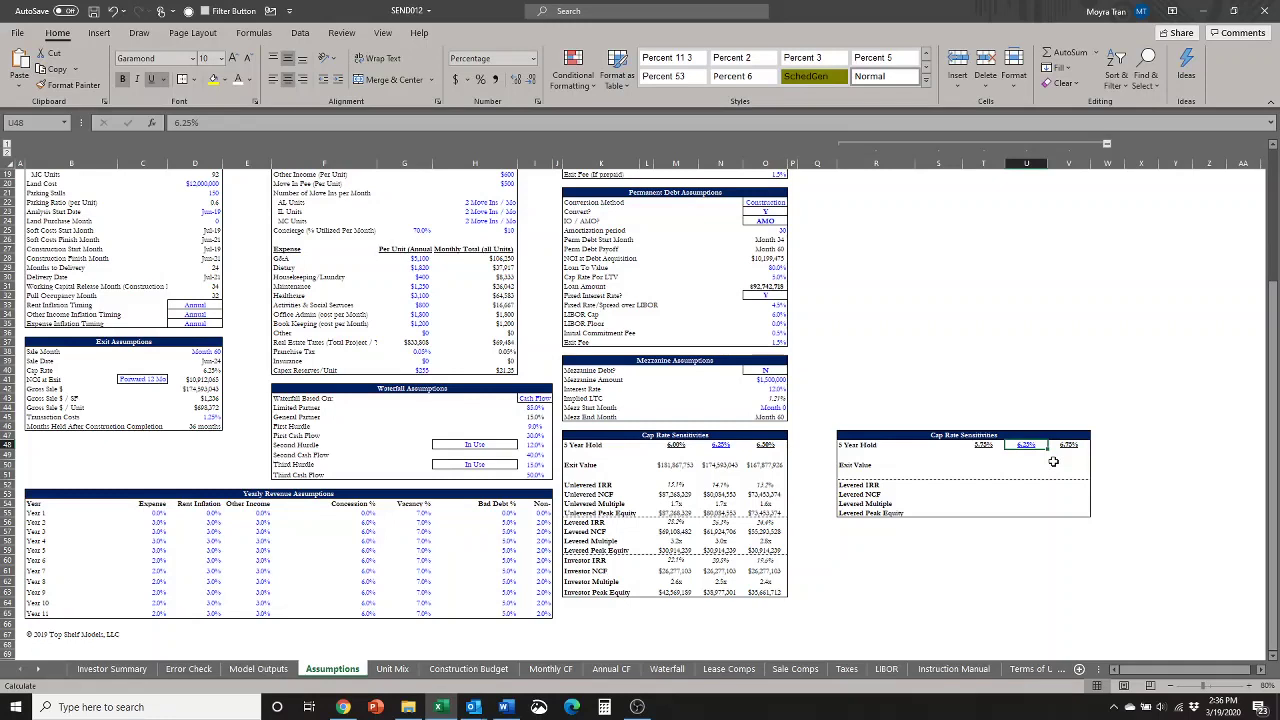
pyautogui.press('Left')
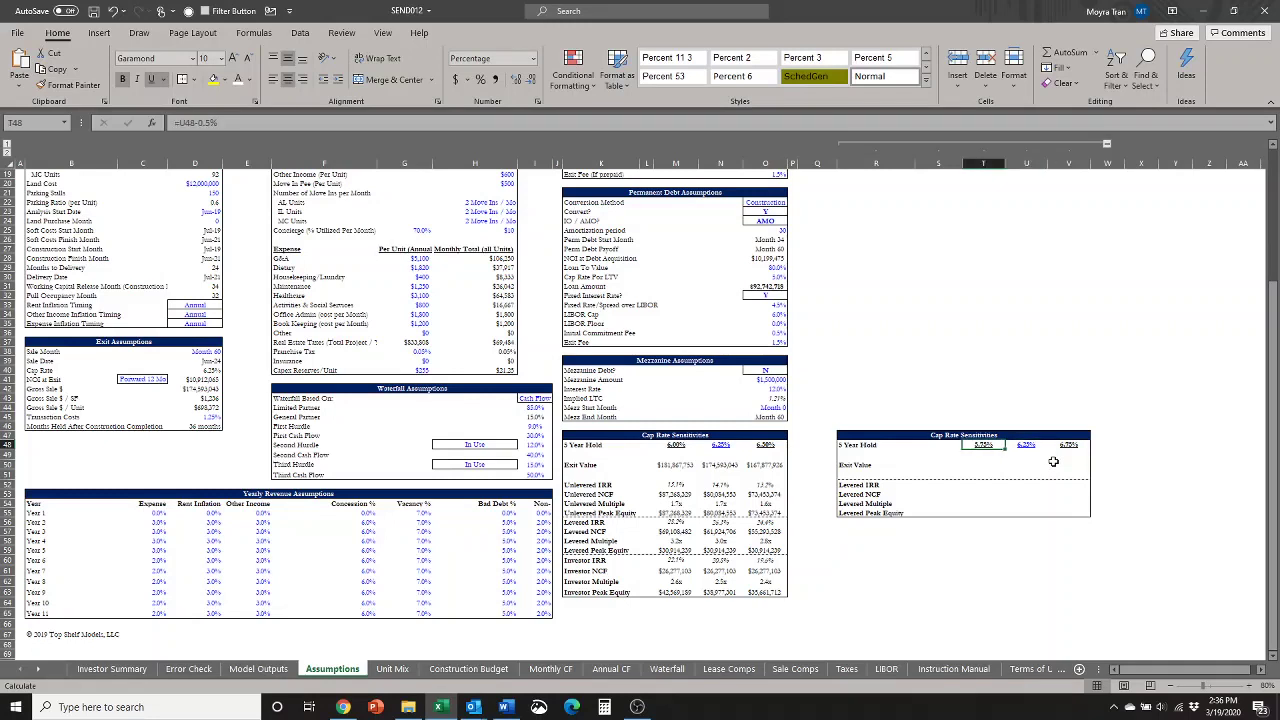
pyautogui.hotkey('shift', 'Right')
pyautogui.hotkey('shift', 'Right')
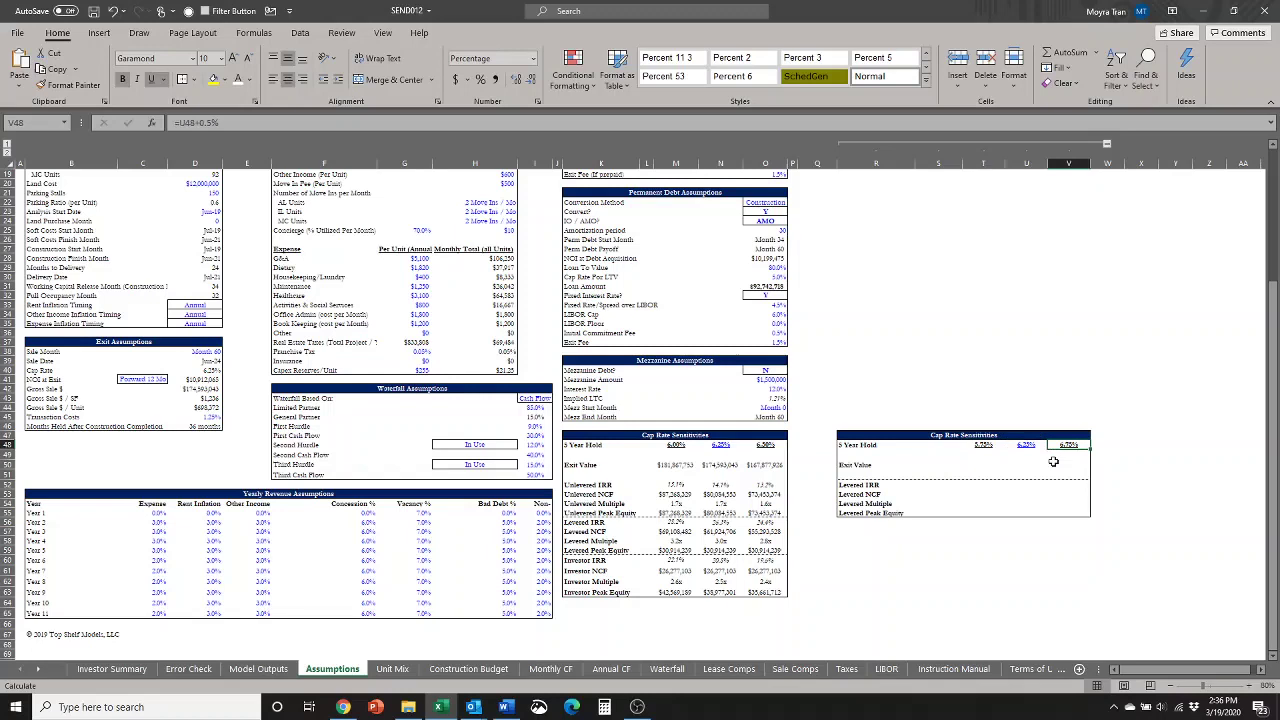
pyautogui.hotkey('shift', 'Left')
pyautogui.hotkey('shift', 'Left')
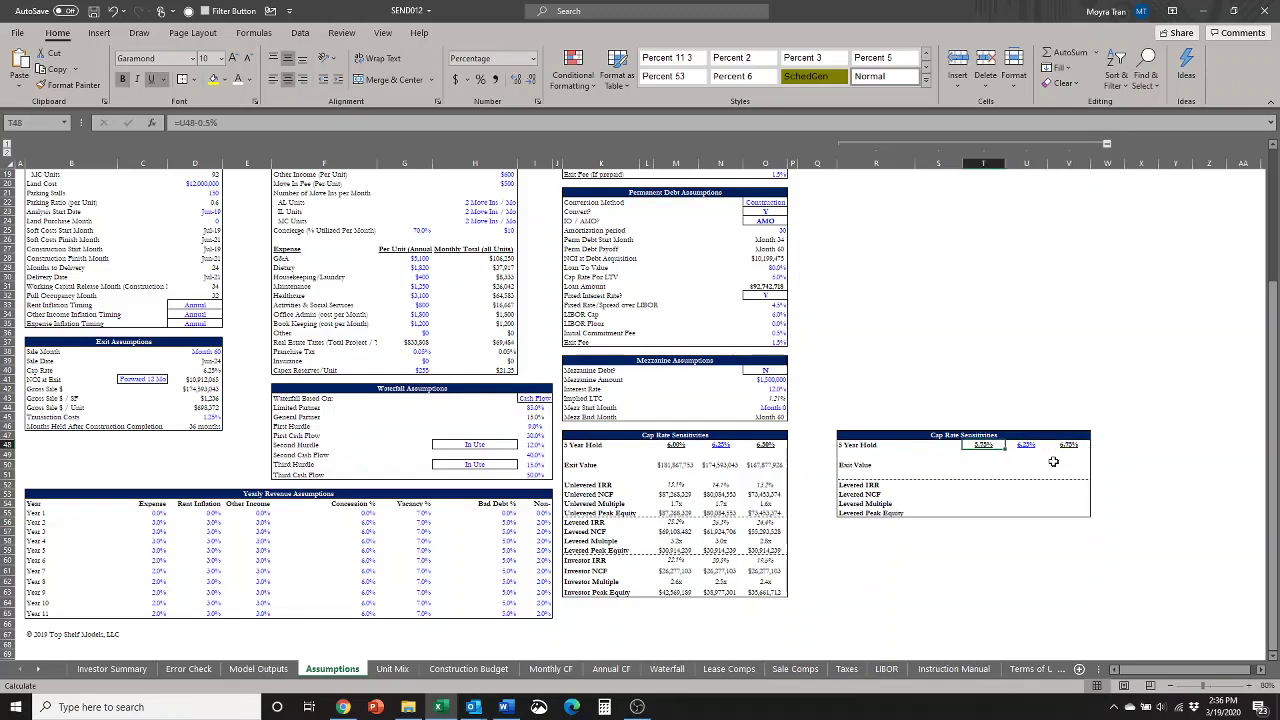
# - Review the 6.25% and 6.75% (=U48+0.5%) headings, ending on the empty corner cell S48
pyautogui.press('Right')
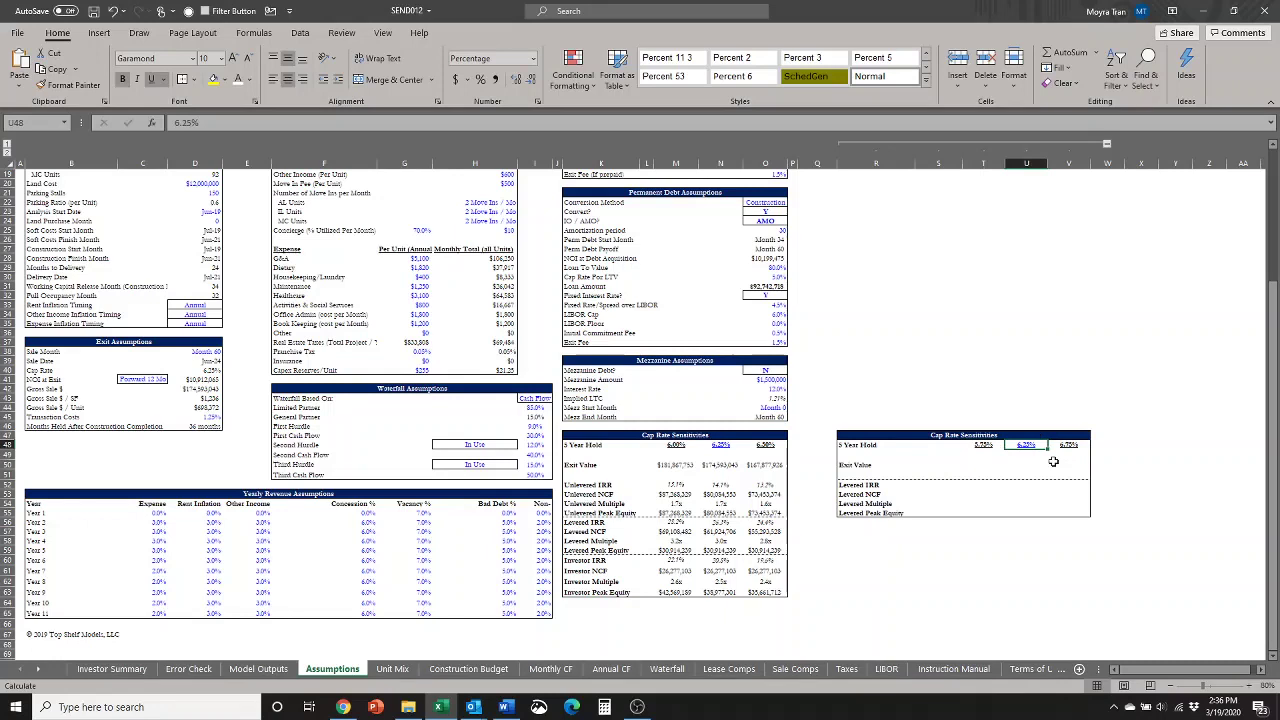
pyautogui.press('Right')
pyautogui.press('Left')
pyautogui.press('Left')
pyautogui.press('Right')
pyautogui.press('Right')
pyautogui.press('Left')
pyautogui.press('Left')
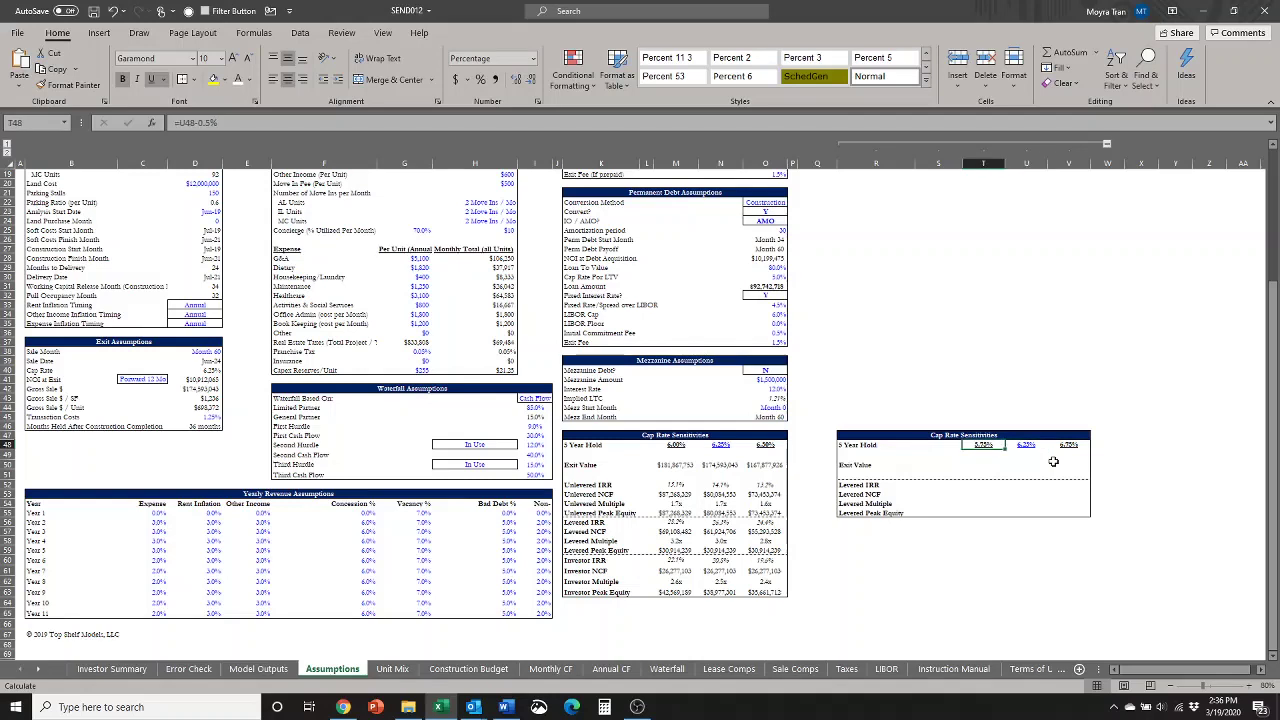
pyautogui.press('Right')
pyautogui.press('Right')
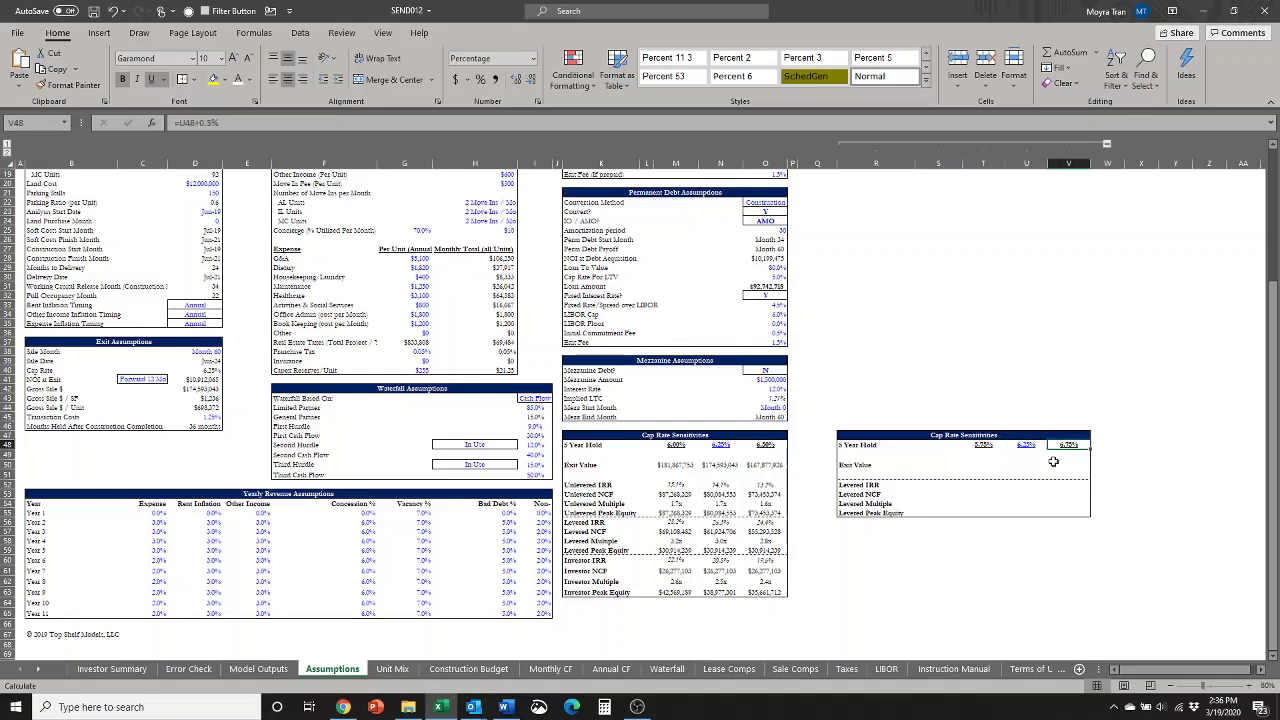
pyautogui.press('Left')
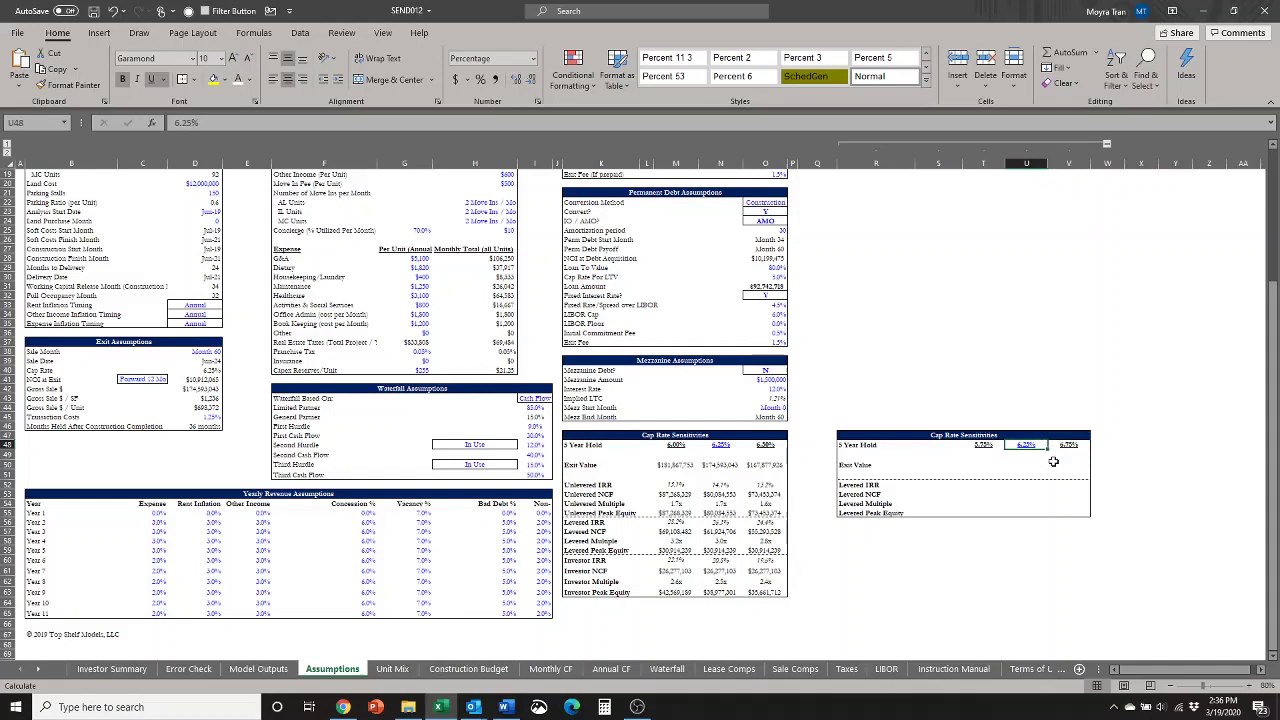
pyautogui.press('Left')
pyautogui.press('Left')
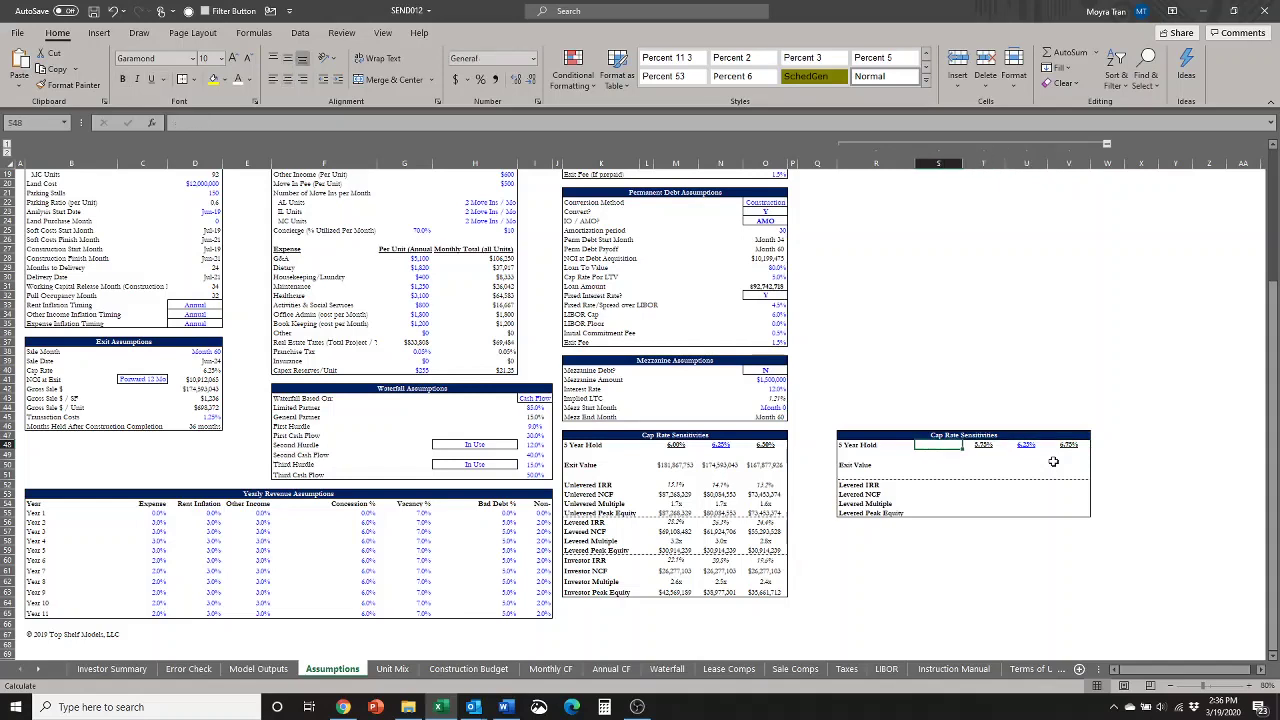
# - Move through the empty S column and select the base-value cells, leaving the font colour unchanged
pyautogui.press('Down')
pyautogui.press('Down')
pyautogui.press('Down')
pyautogui.press('Down')
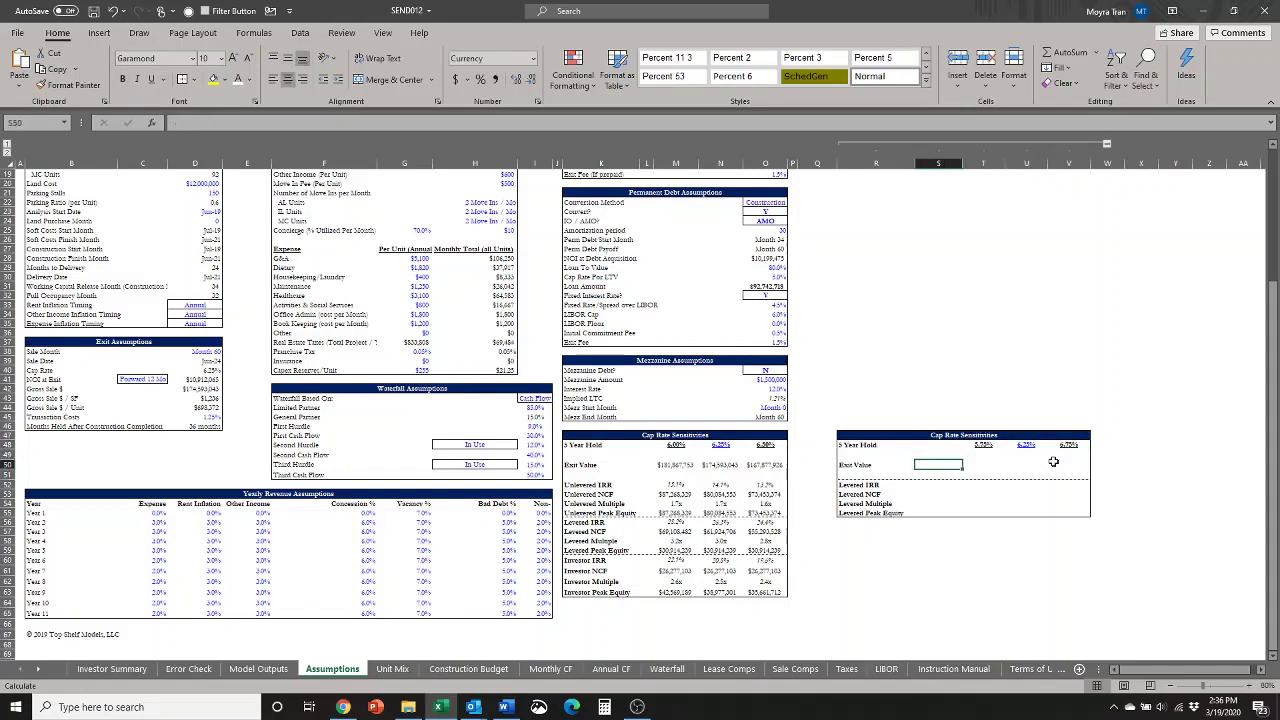
pyautogui.press('Down')
pyautogui.press('Down')
pyautogui.press('Up')
pyautogui.press('Up')
pyautogui.press('Up')
pyautogui.press('Up')
pyautogui.press('Up')
pyautogui.write('=')
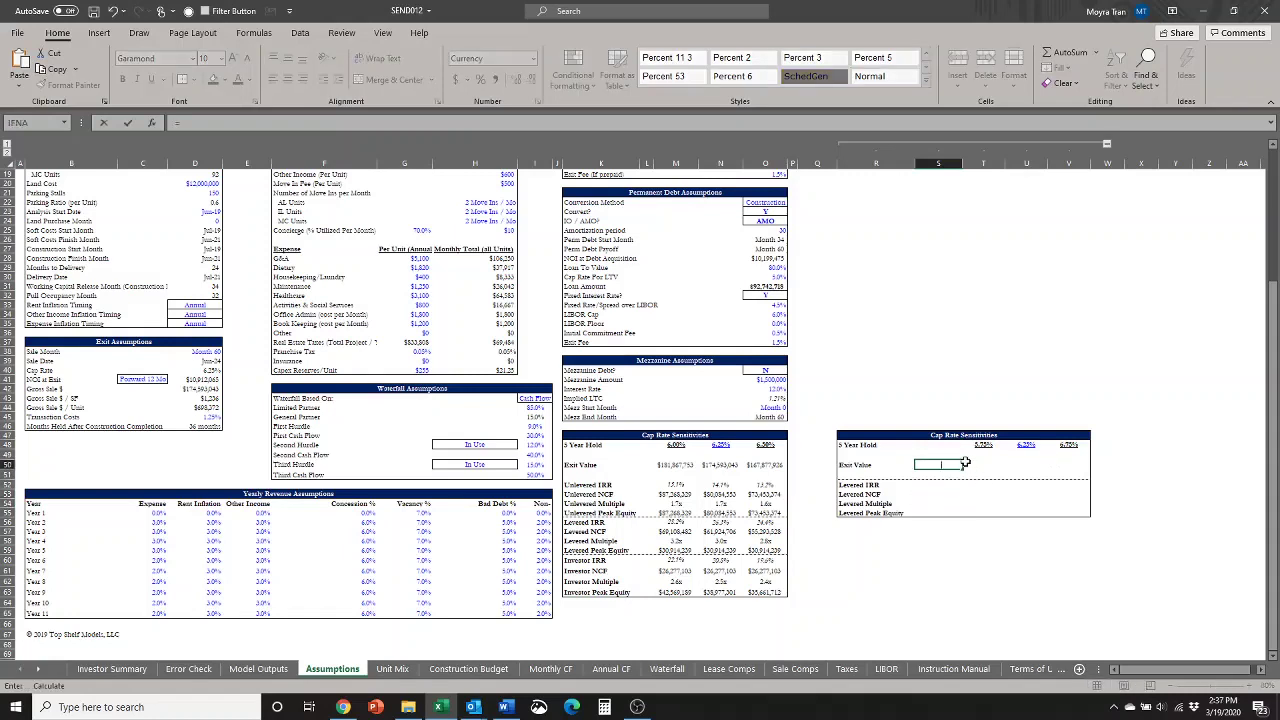
pyautogui.press('Escape')
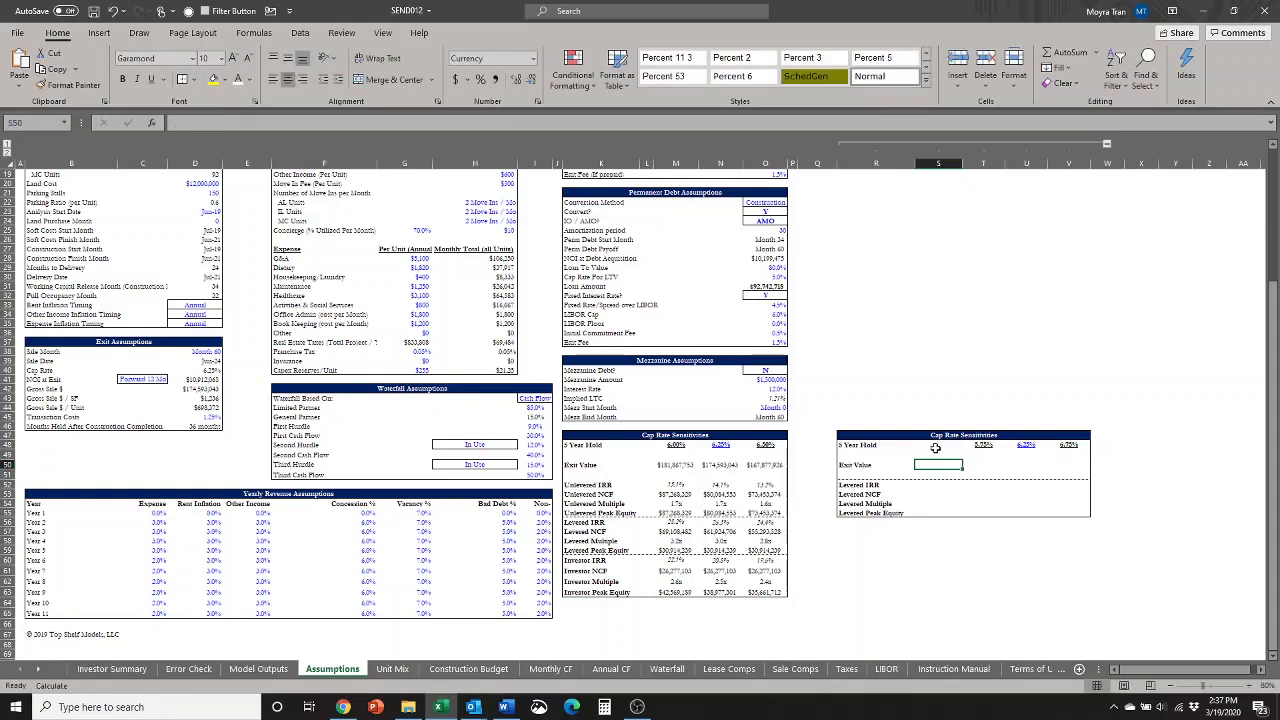
pyautogui.moveTo(938, 445); pyautogui.dragTo(938, 513)
pyautogui.click(248, 80)
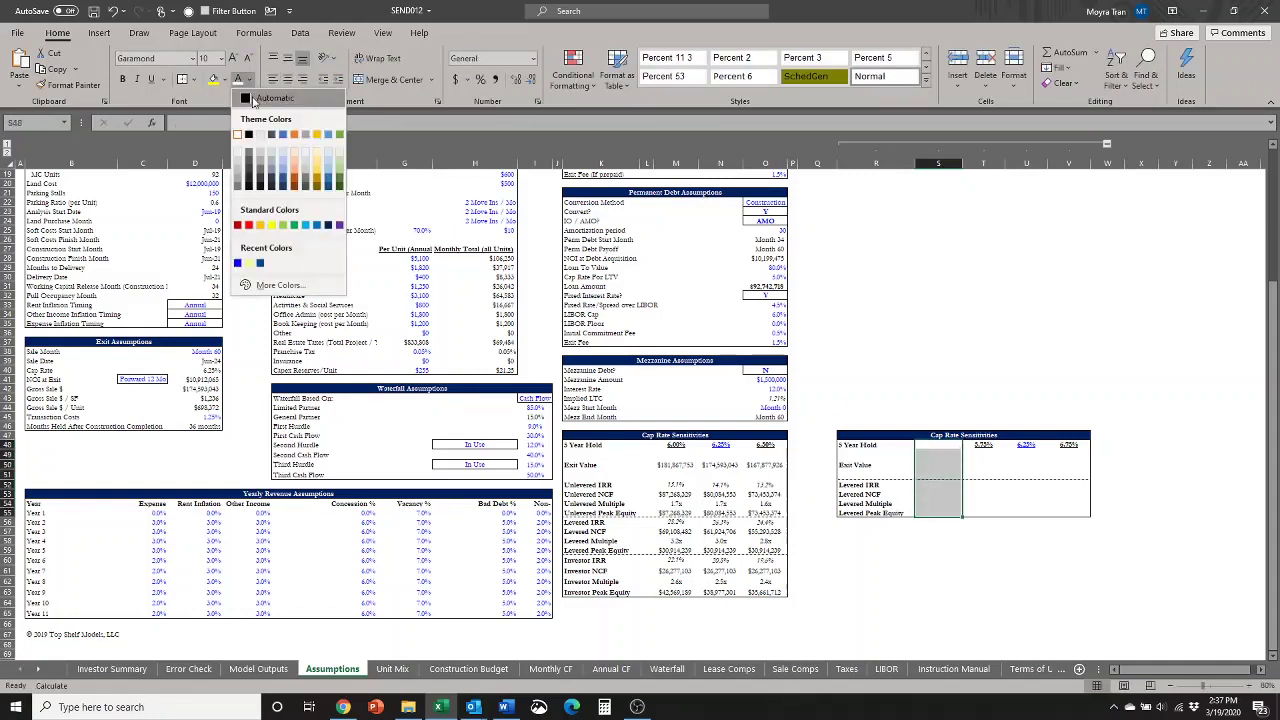
pyautogui.click(240, 110)
# - Link the Exit Value cell S50 to D42
pyautogui.click(945, 464)
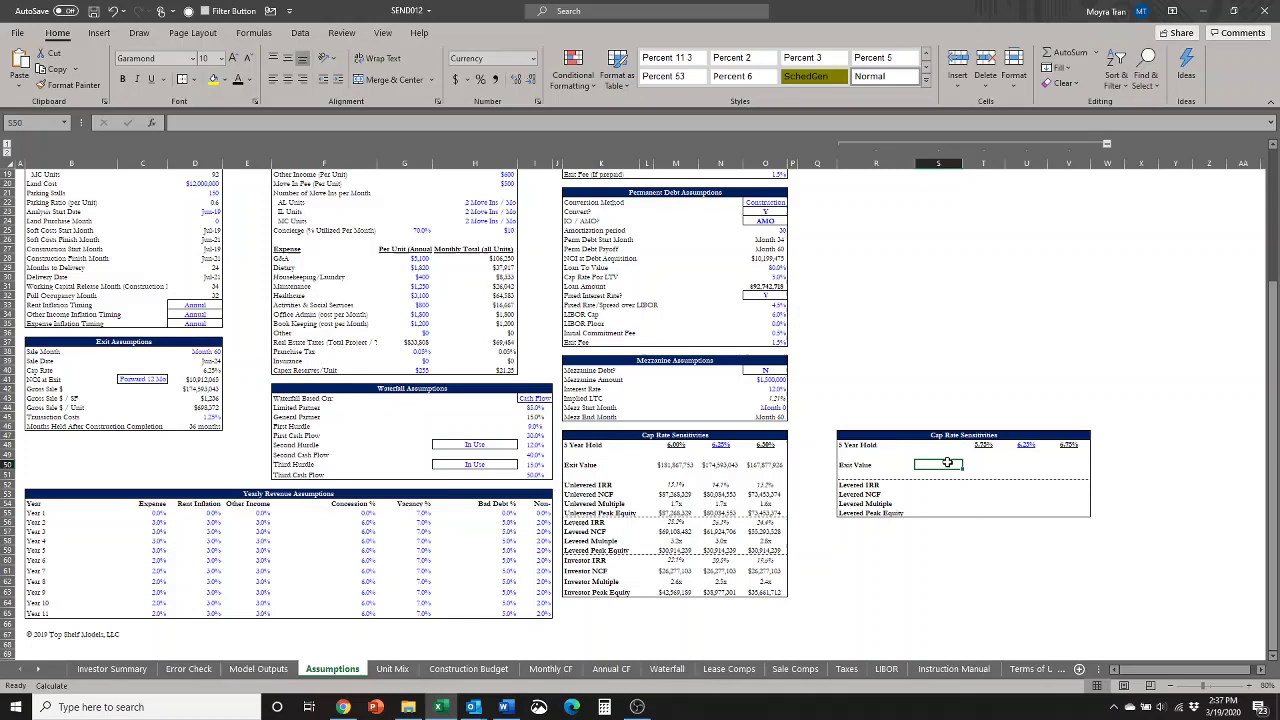
pyautogui.write('=')
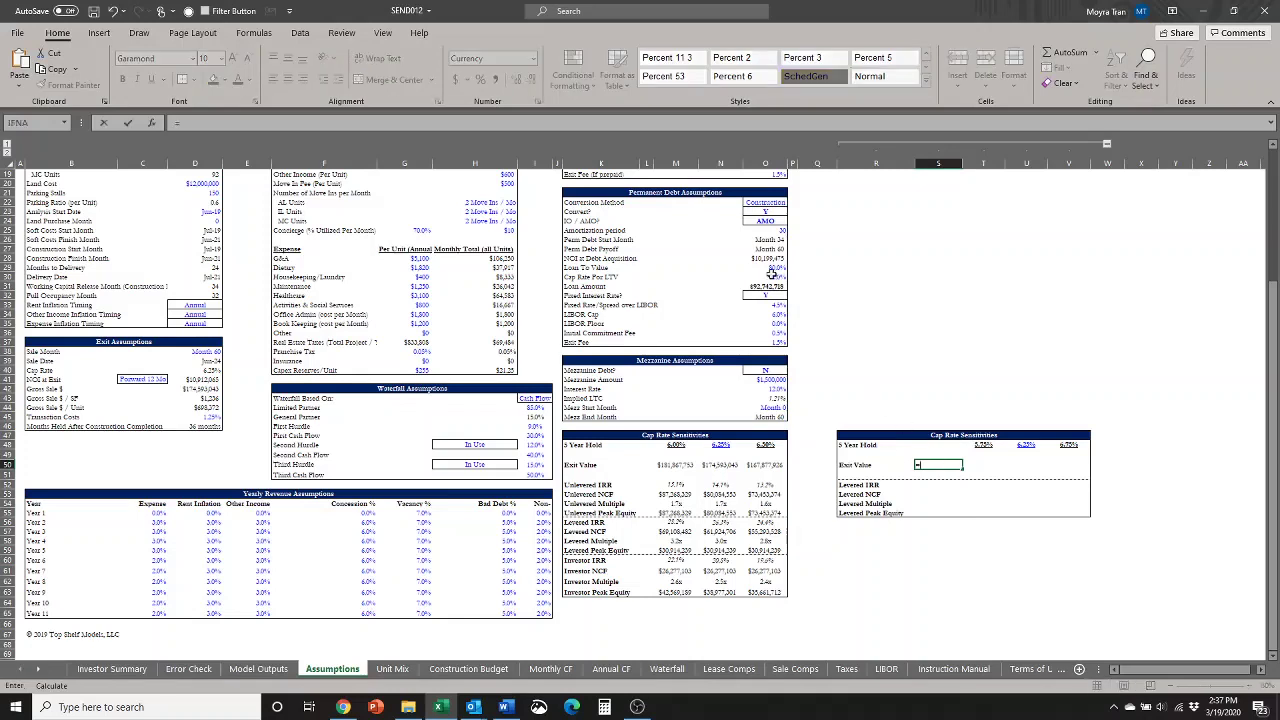
pyautogui.click(213, 388)
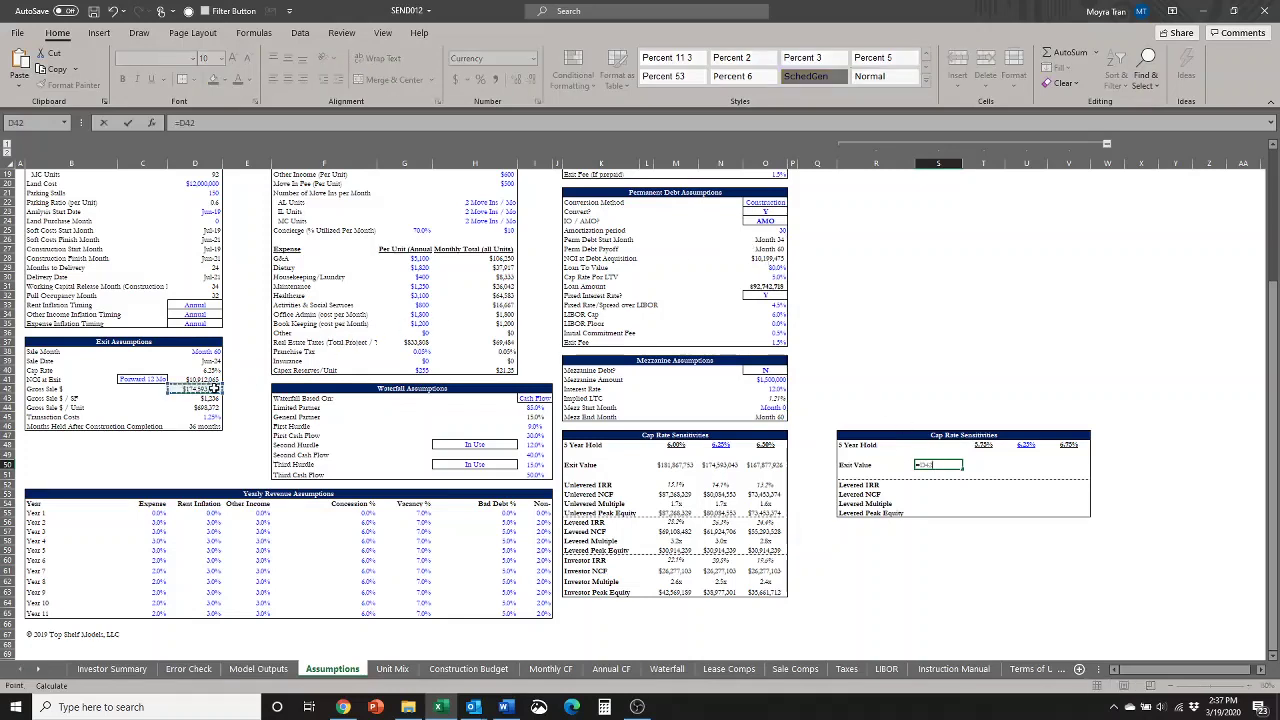
pyautogui.press('Return')
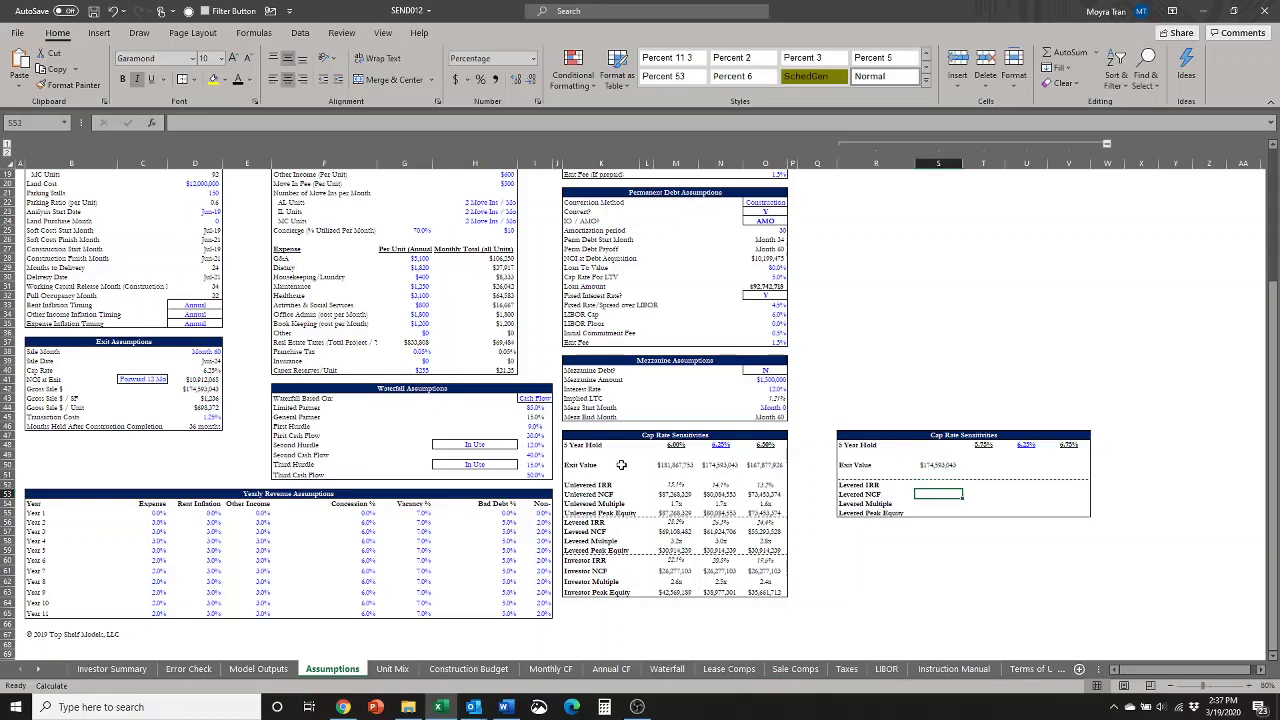
# - Link the levered IRR and Net Profit cells to their values on the Monthly CF sheet
pyautogui.write('=')
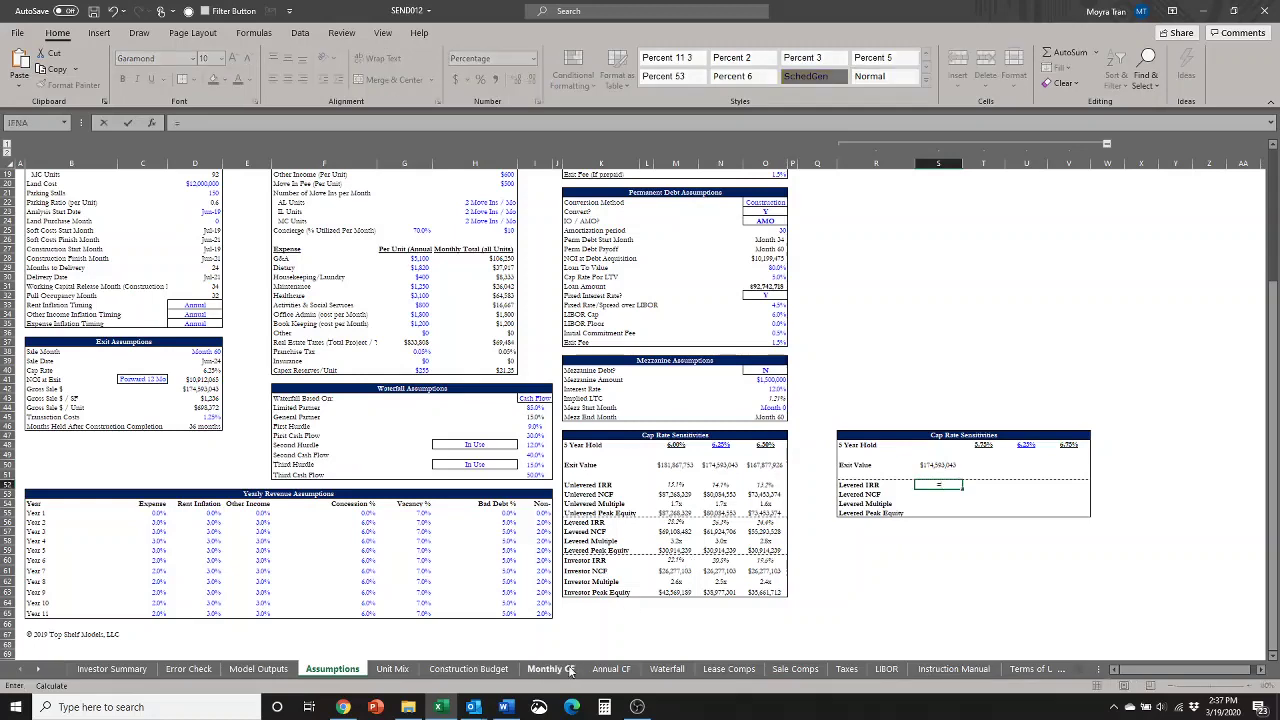
pyautogui.click(570, 670)
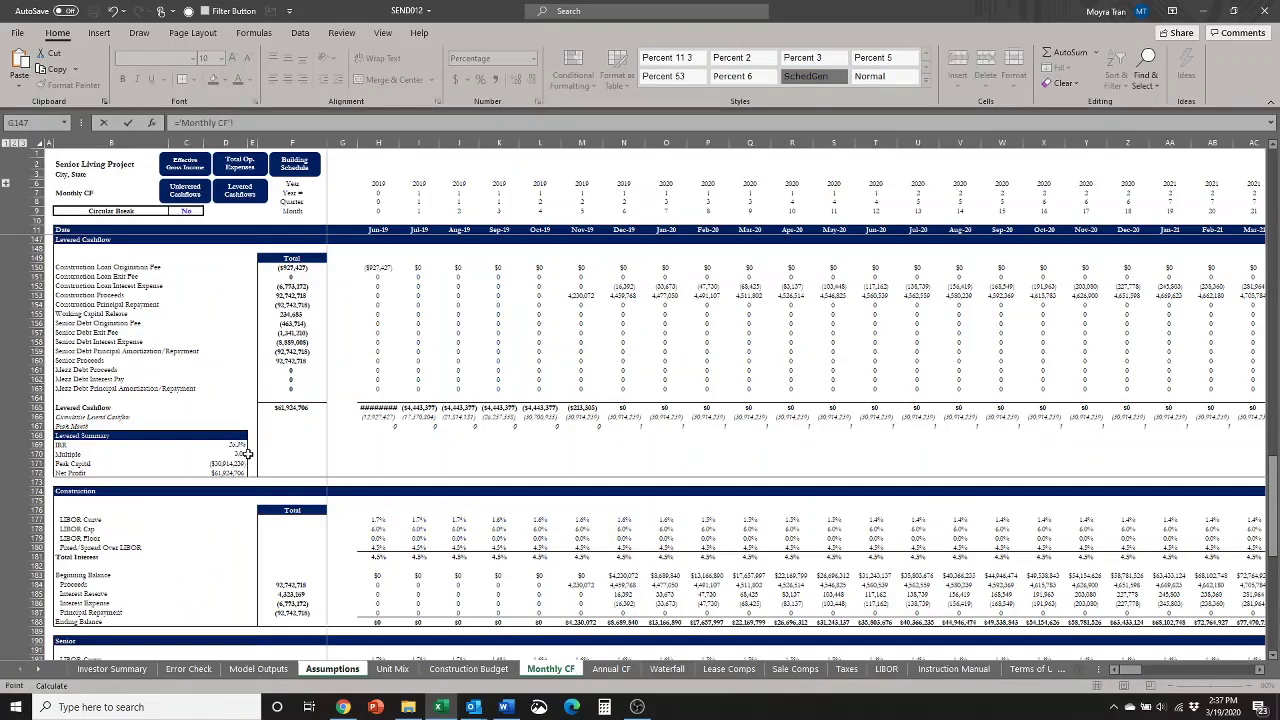
pyautogui.click(238, 444)
pyautogui.press('Return')
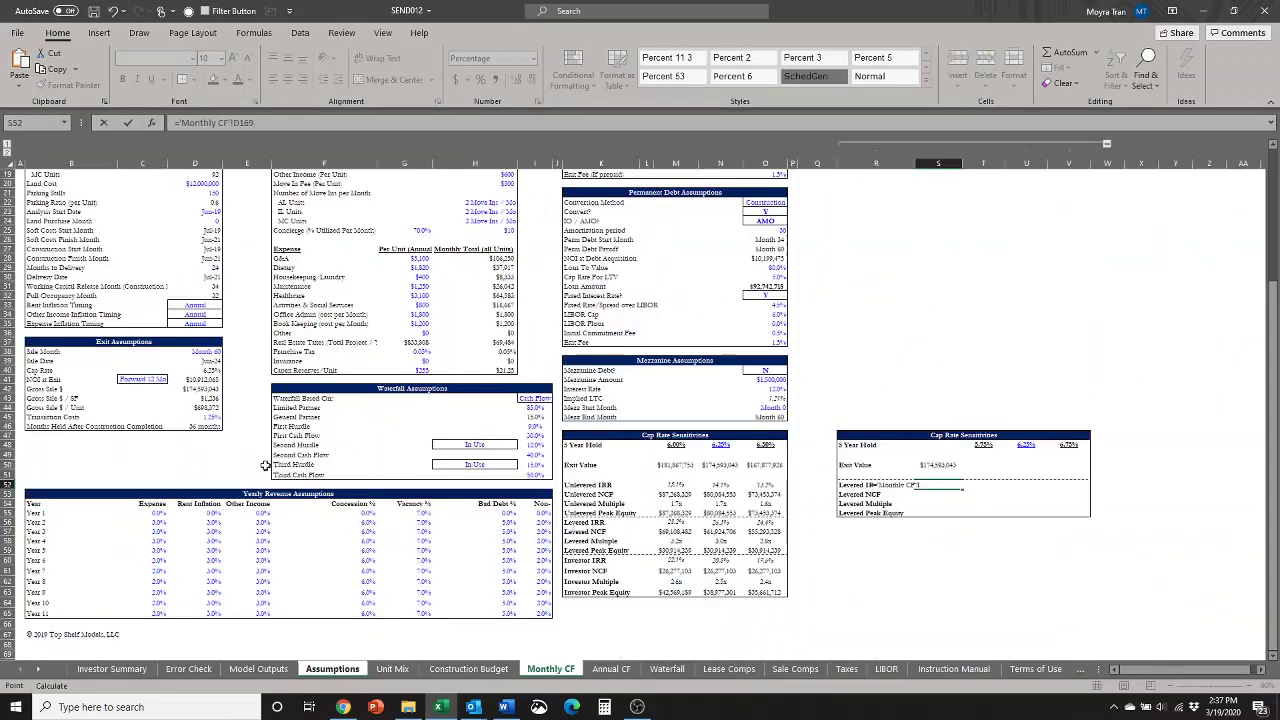
pyautogui.write('=')
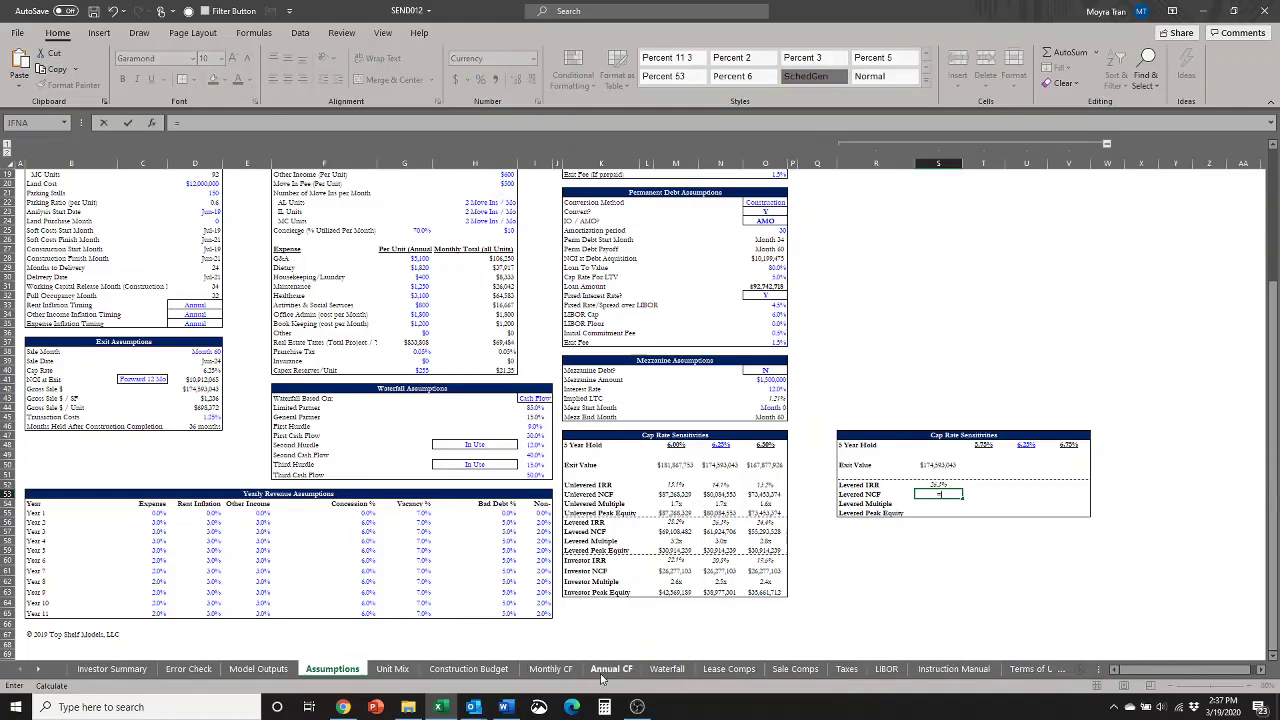
pyautogui.click(551, 669)
pyautogui.click(232, 472)
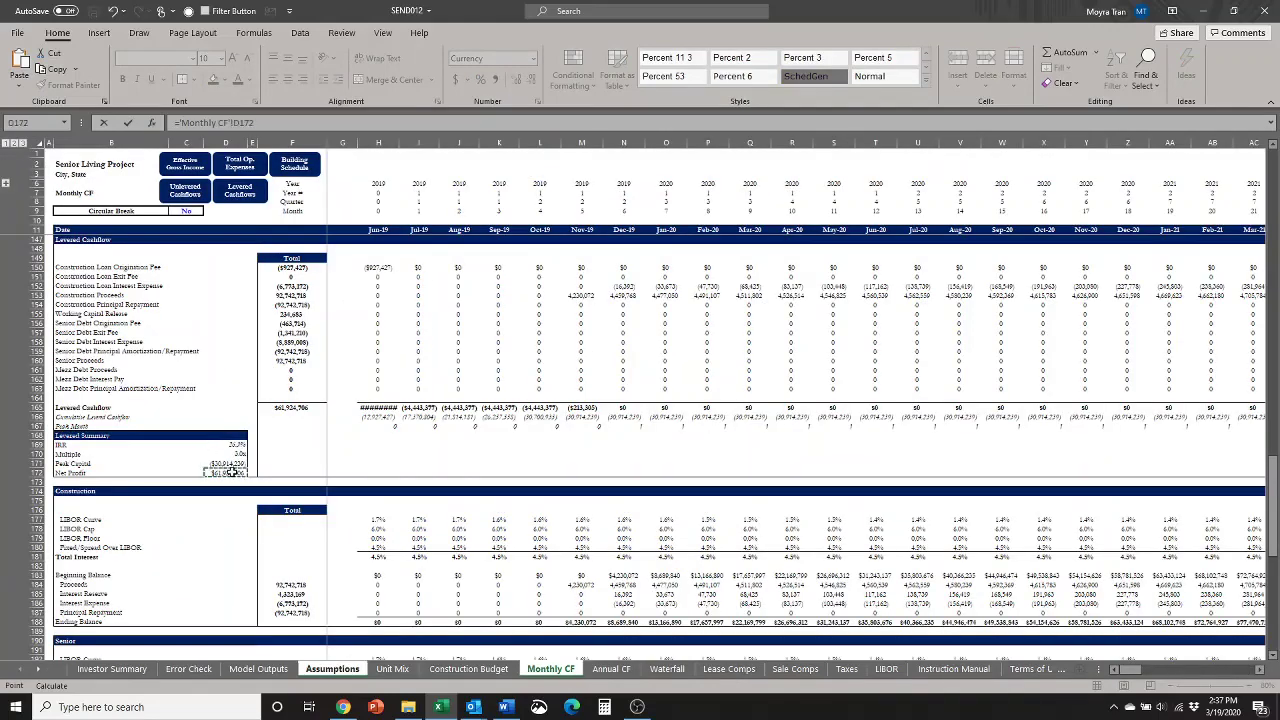
pyautogui.press('Return')
# - Link the levered multiple and peak equity cells to Monthly CF's Multiple and Peak Capital
pyautogui.write('=')
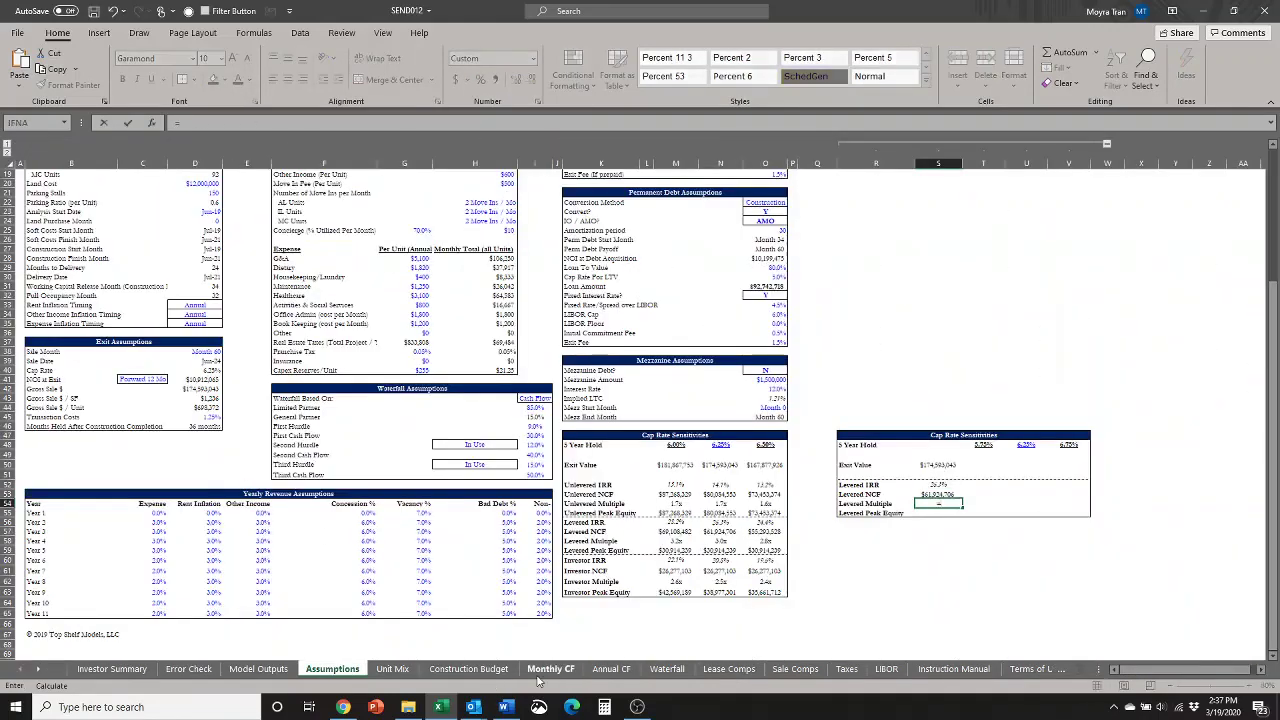
pyautogui.click(551, 669)
pyautogui.click(236, 455)
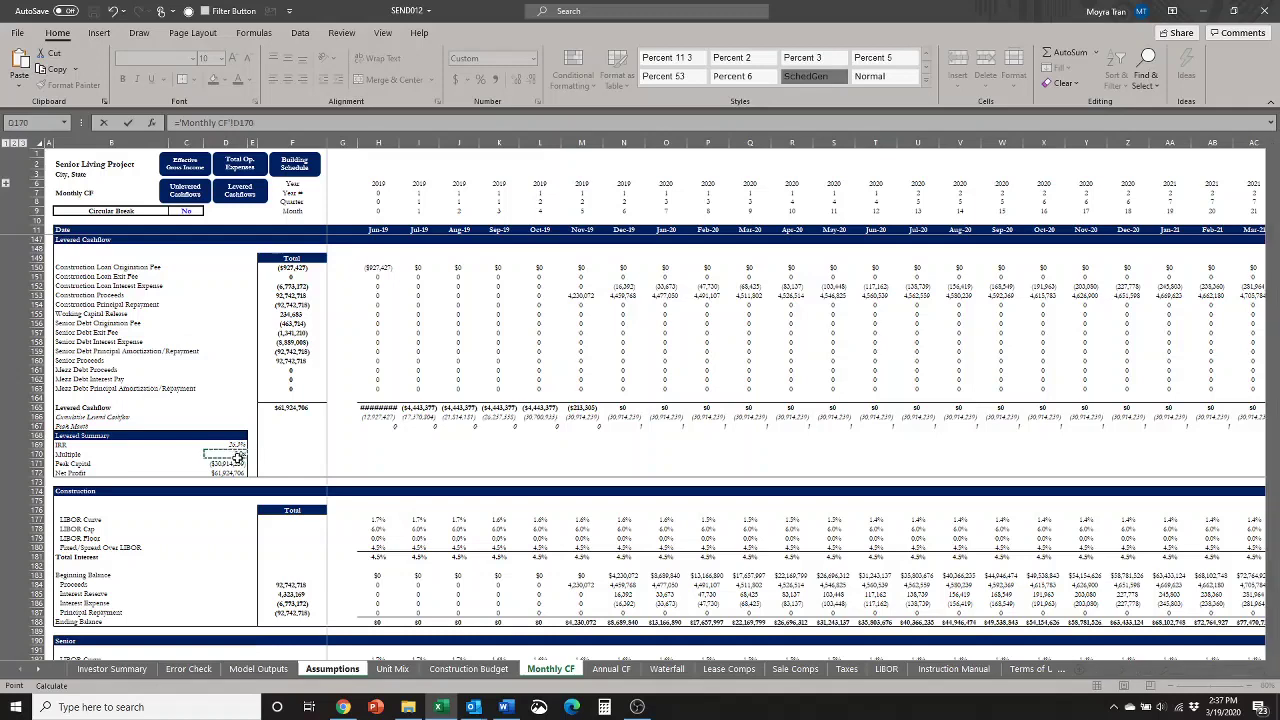
pyautogui.press('Return')
pyautogui.write('=')
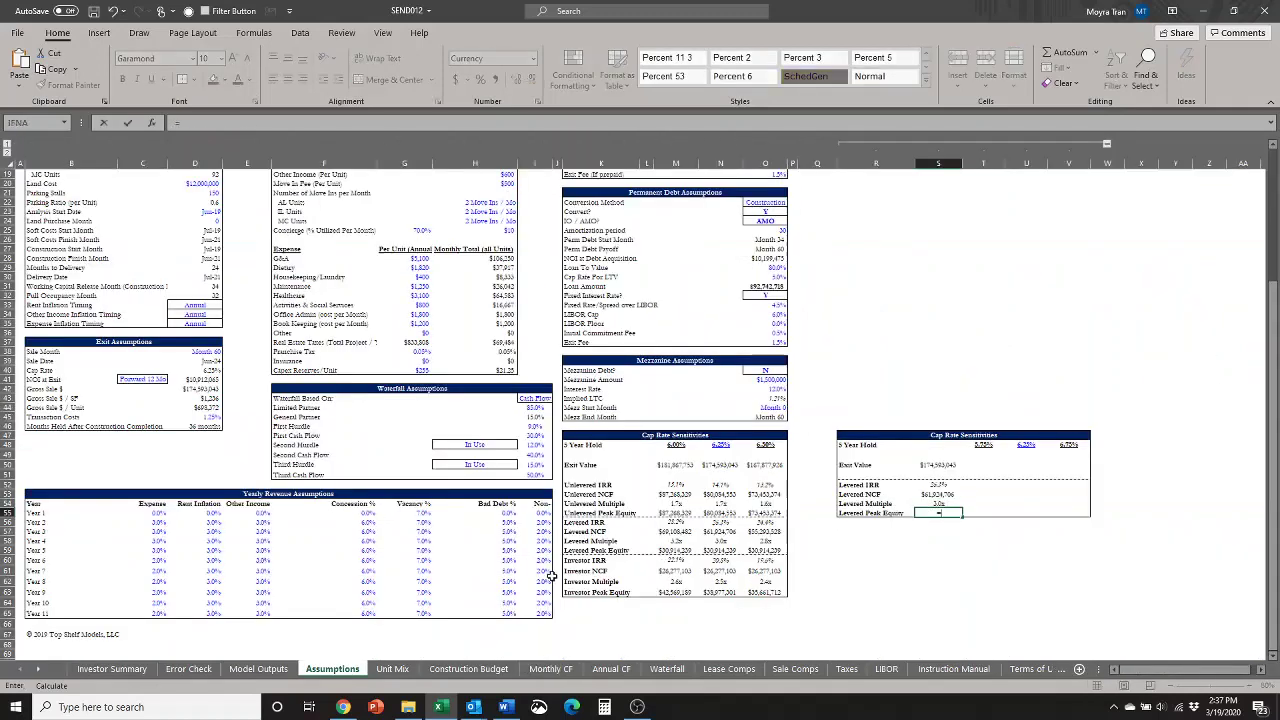
pyautogui.click(549, 669)
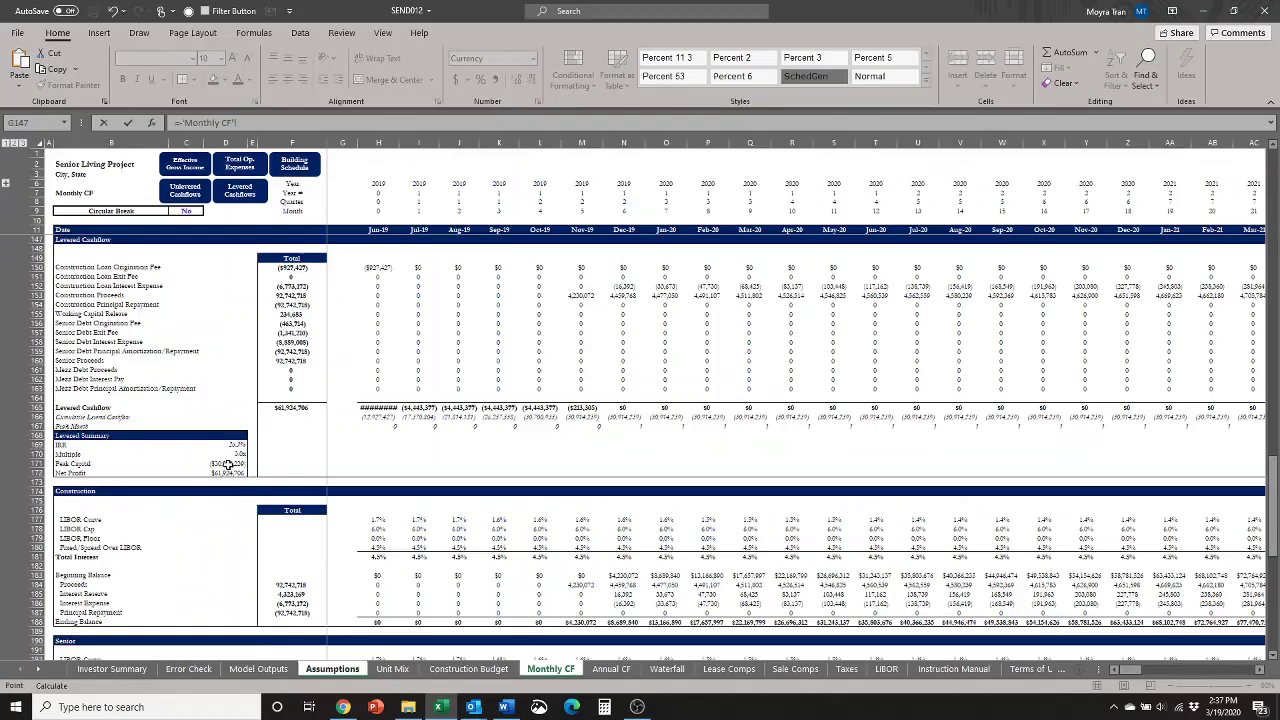
pyautogui.click(228, 465)
pyautogui.press('Return')
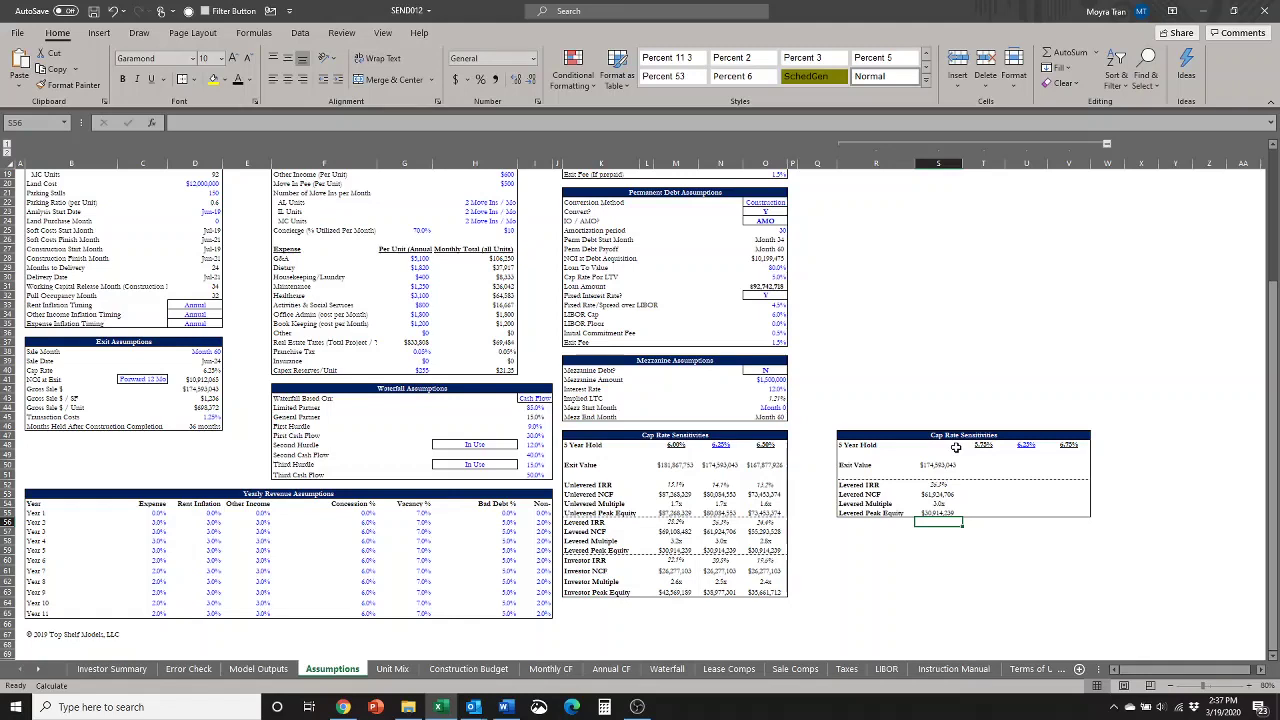
# - Point the Cap Rate input D40 at the table's 6.25% heading in U48
pyautogui.click(1026, 449)
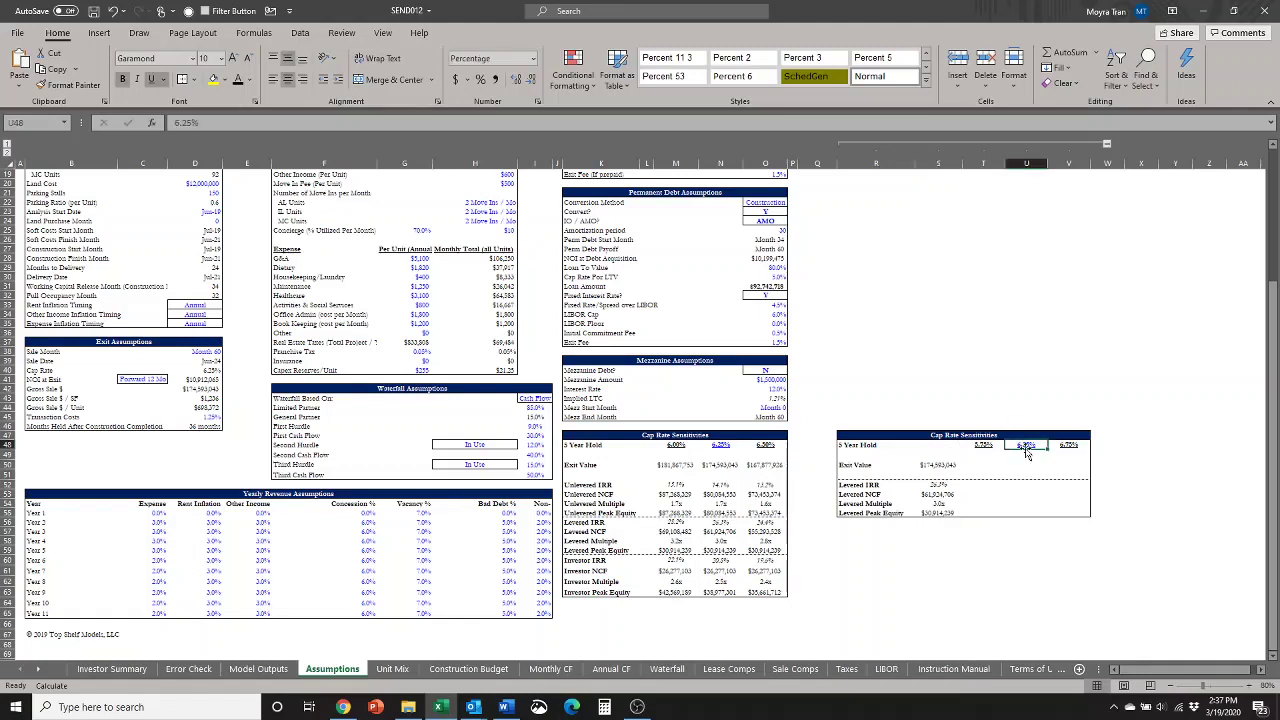
pyautogui.click(213, 370)
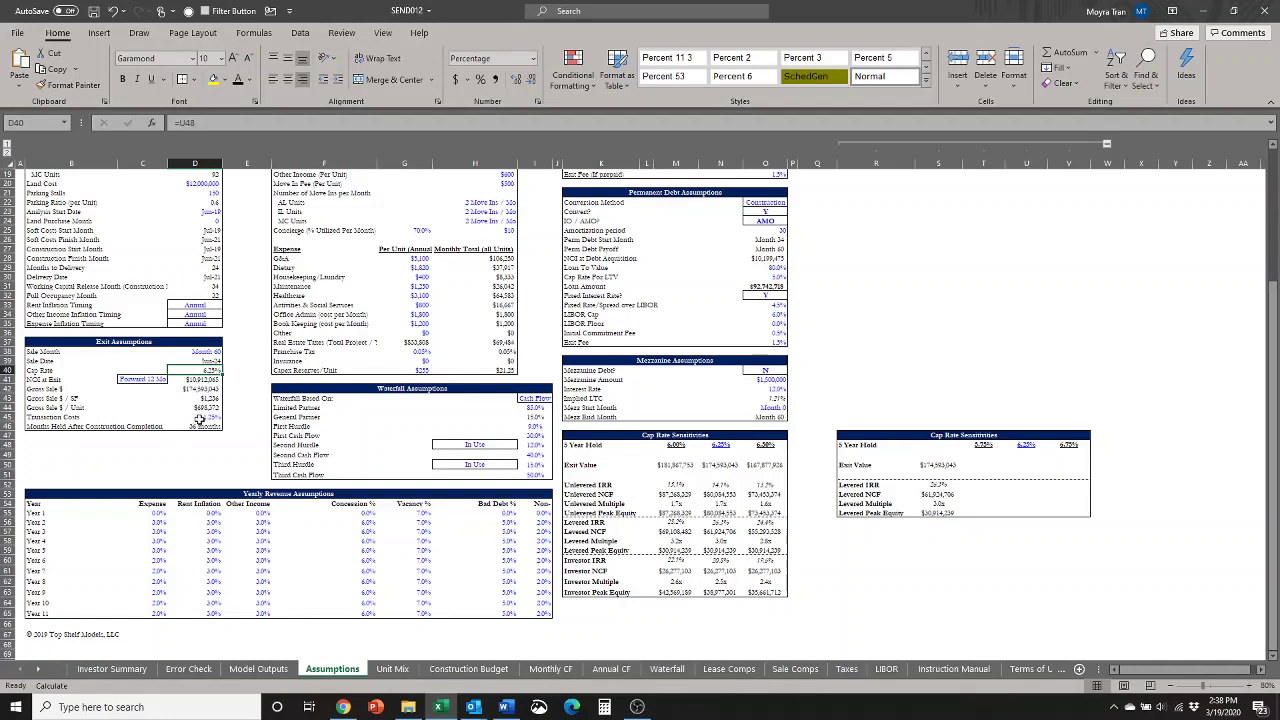
pyautogui.doubleClick(205, 370)
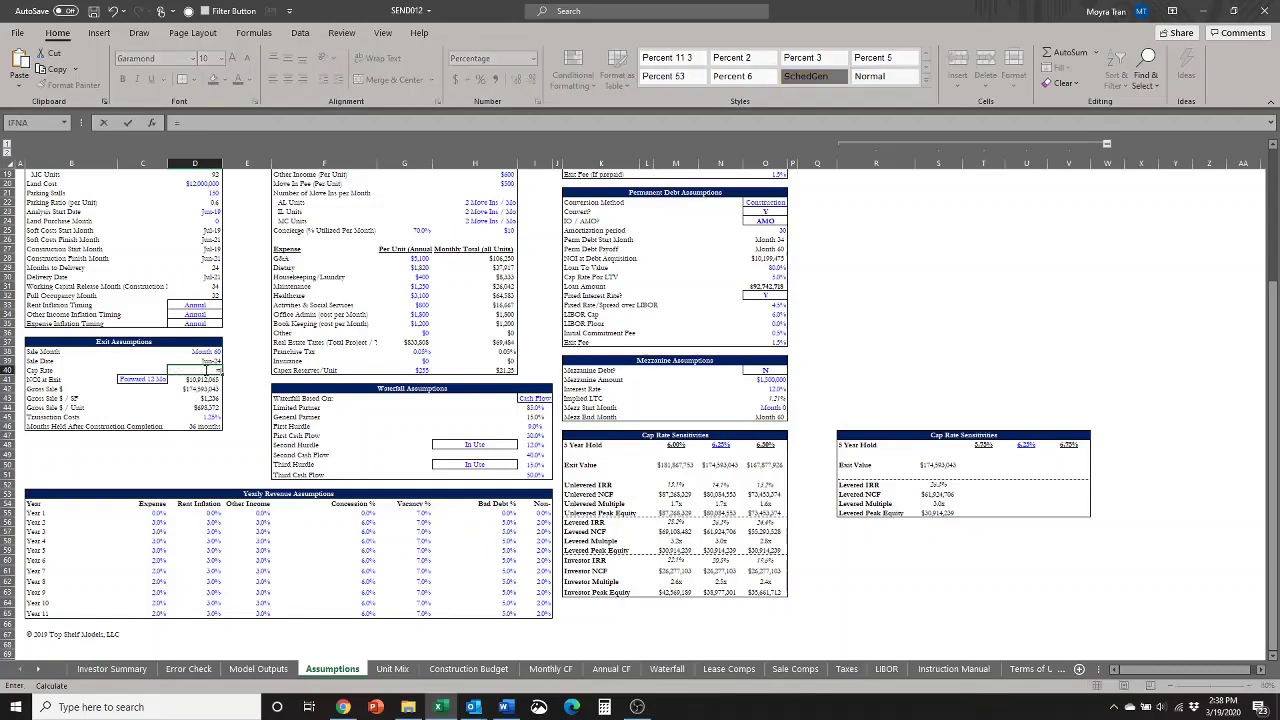
pyautogui.click(1022, 444)
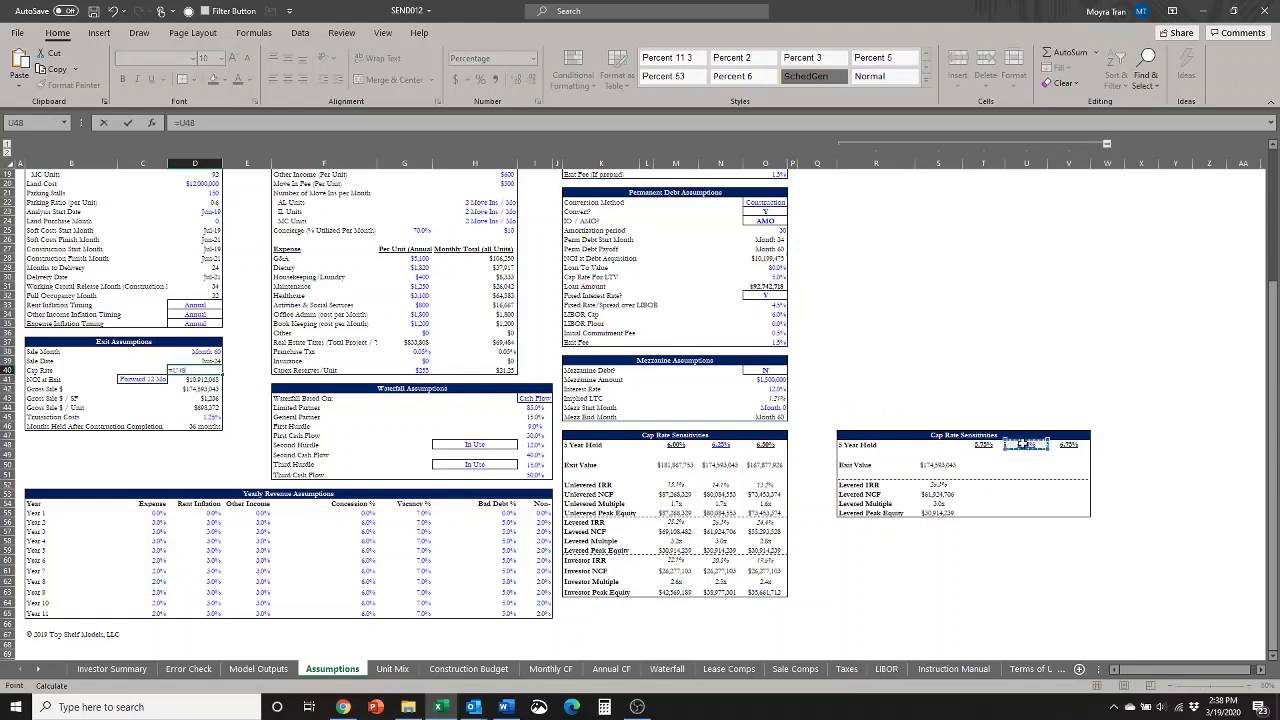
pyautogui.press('Return')
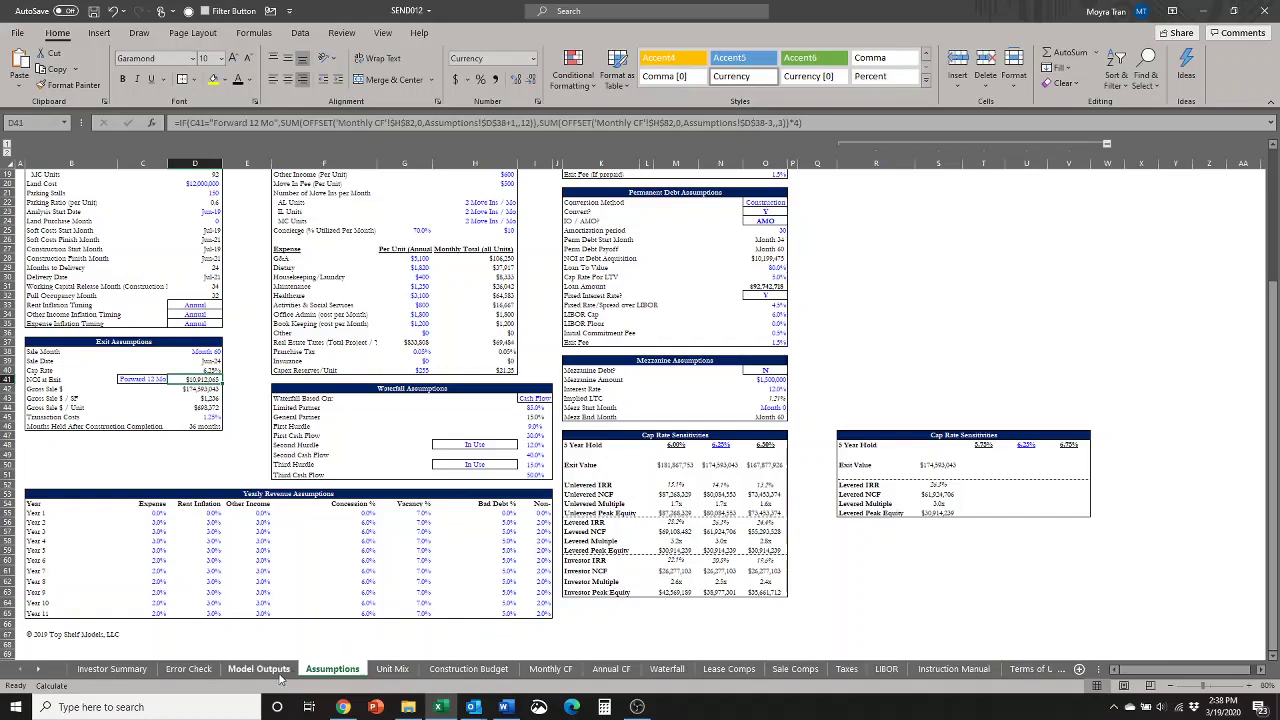
pyautogui.click(396, 669)
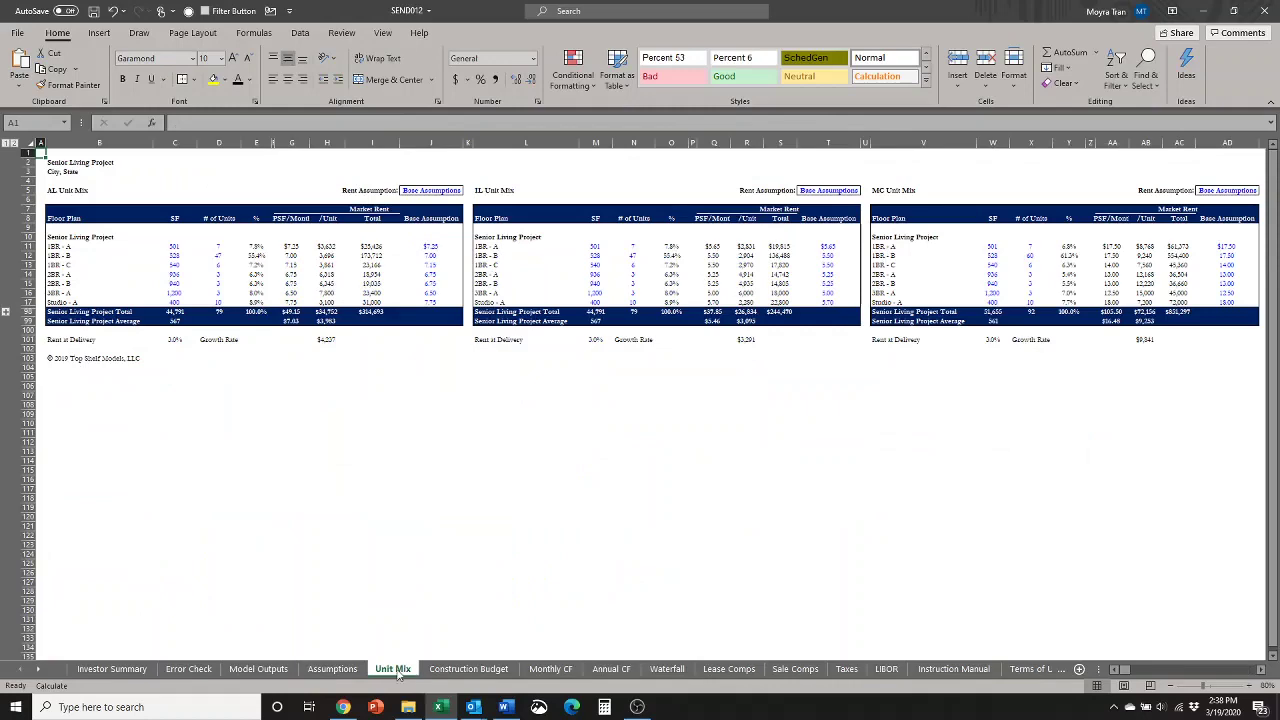
pyautogui.click(340, 669)
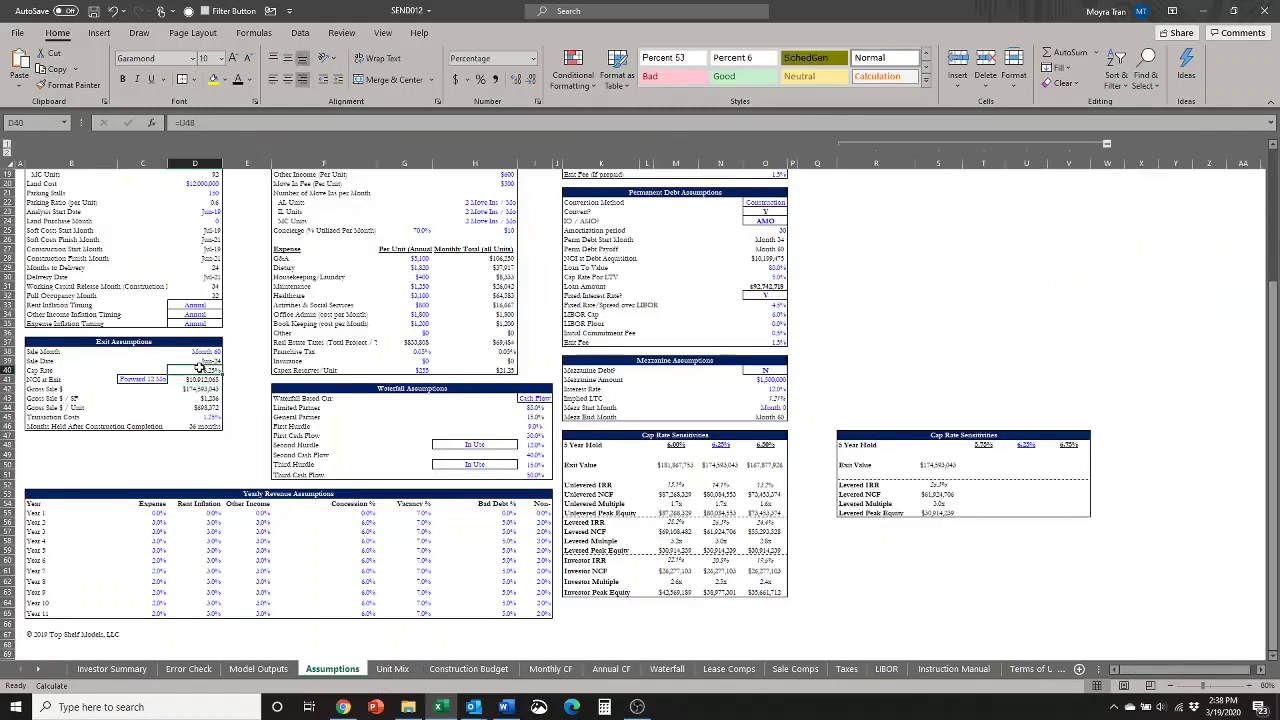
# - Select S48:V52 and open the Data Table dialog from Data > What-If Analysis
pyautogui.click(937, 446)
pyautogui.moveTo(937, 446); pyautogui.dragTo(1055, 513)
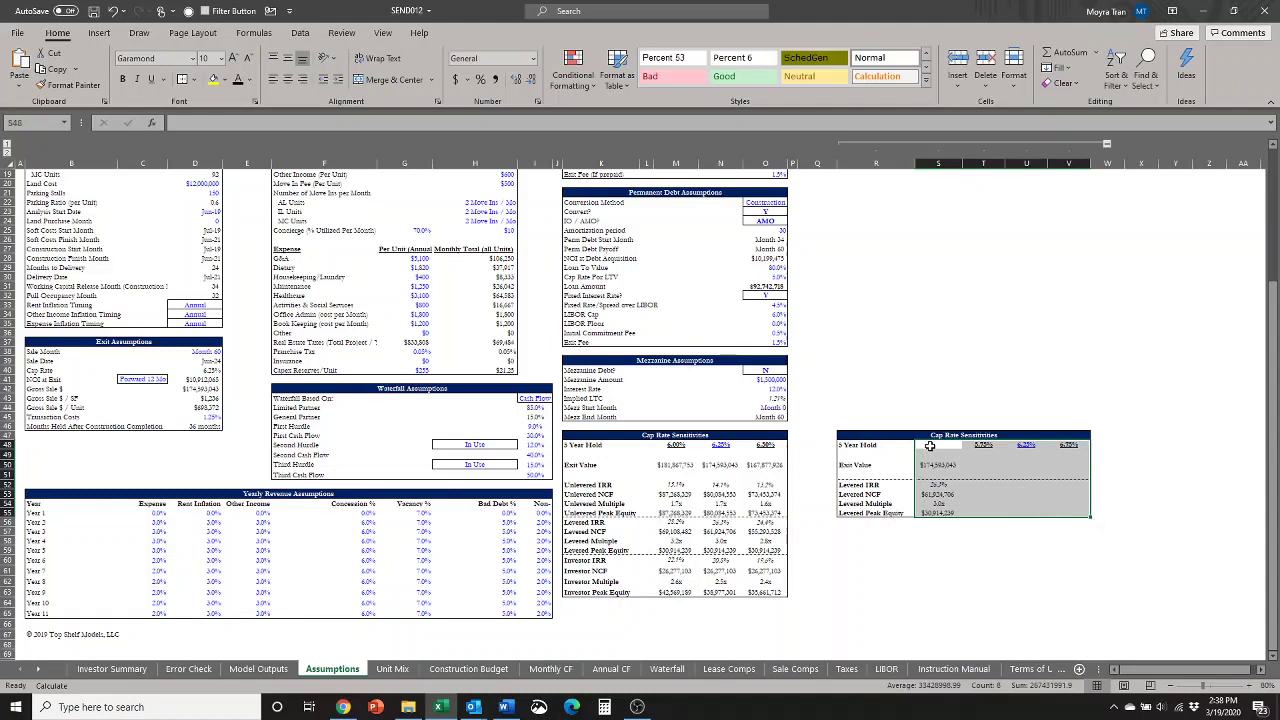
pyautogui.moveTo(928, 446); pyautogui.dragTo(1062, 512)
pyautogui.click(310, 34)
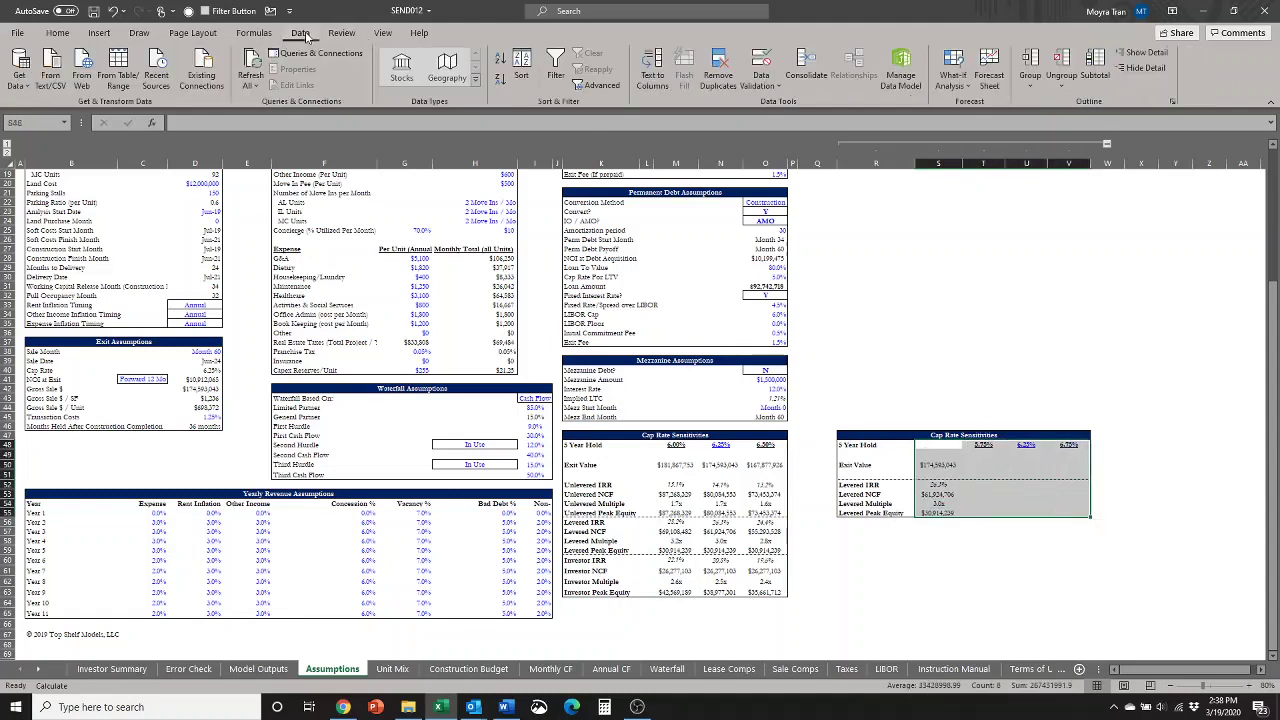
pyautogui.click(945, 85)
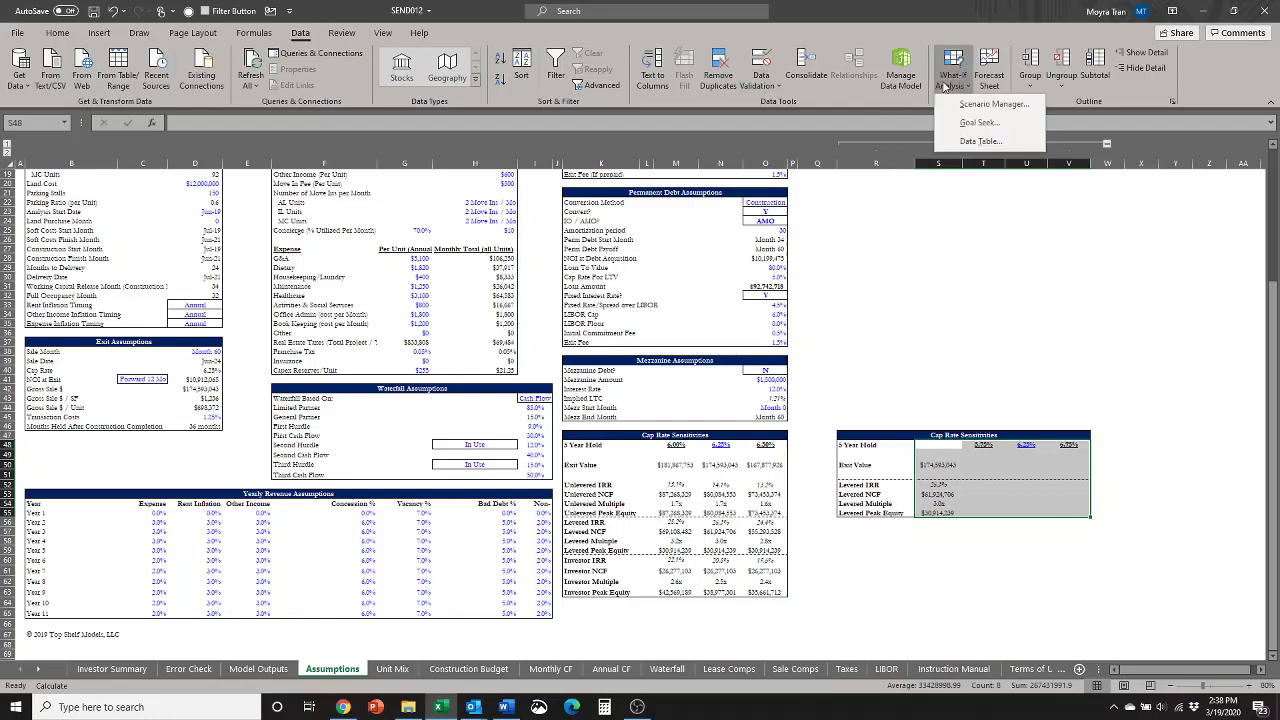
pyautogui.click(978, 141)
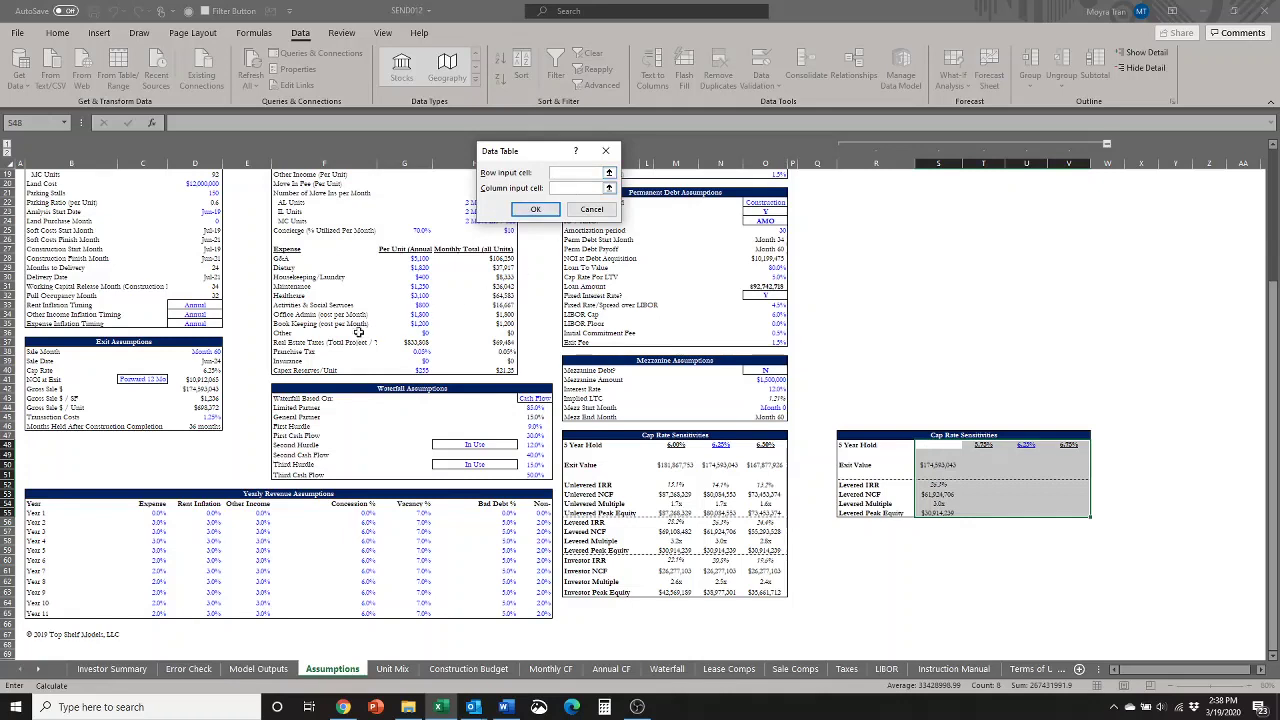
# - Fill the data table using D40 as the row input cell and check the exit value results
pyautogui.click(214, 370)
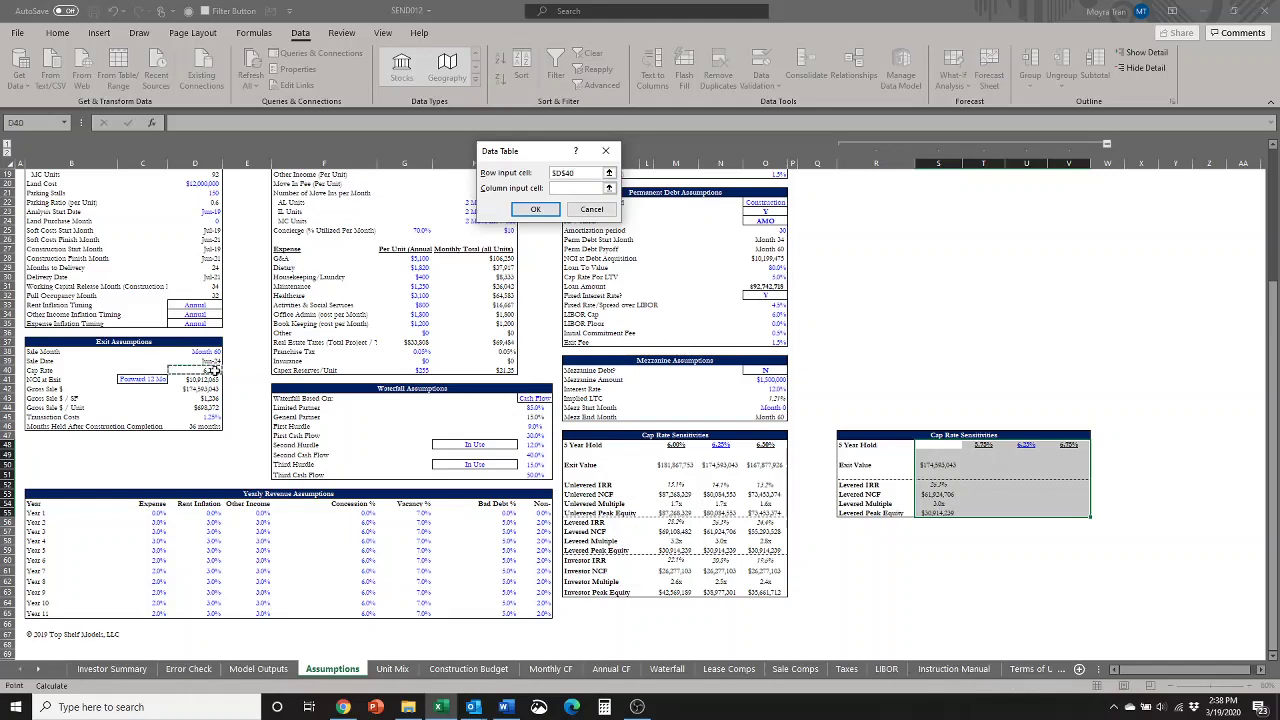
pyautogui.press('Return')
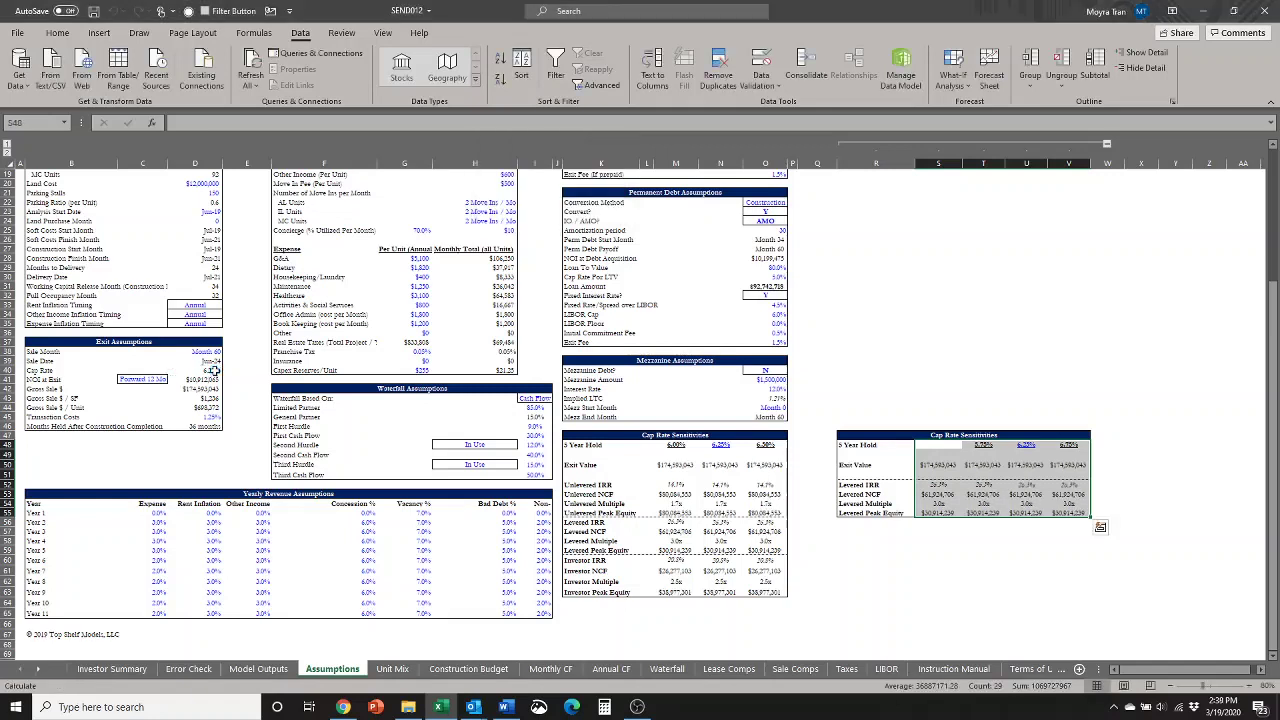
pyautogui.click(986, 466)
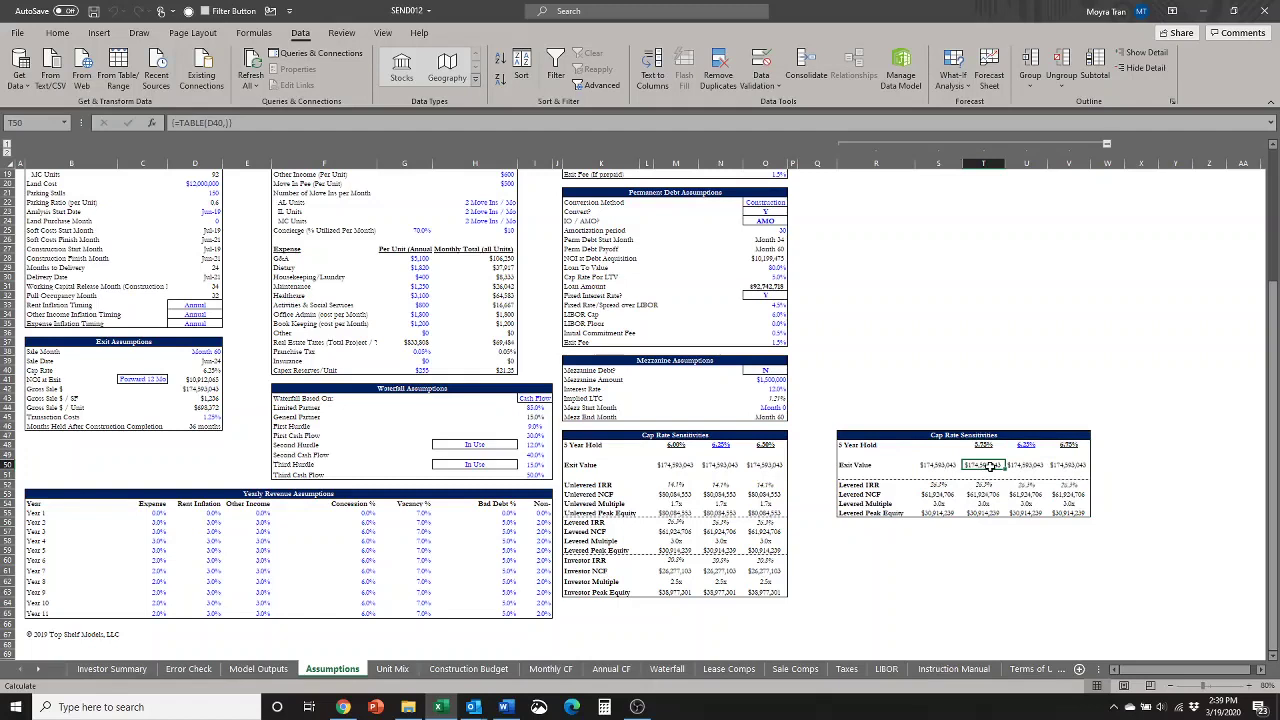
pyautogui.press('Right')
pyautogui.press('Right')
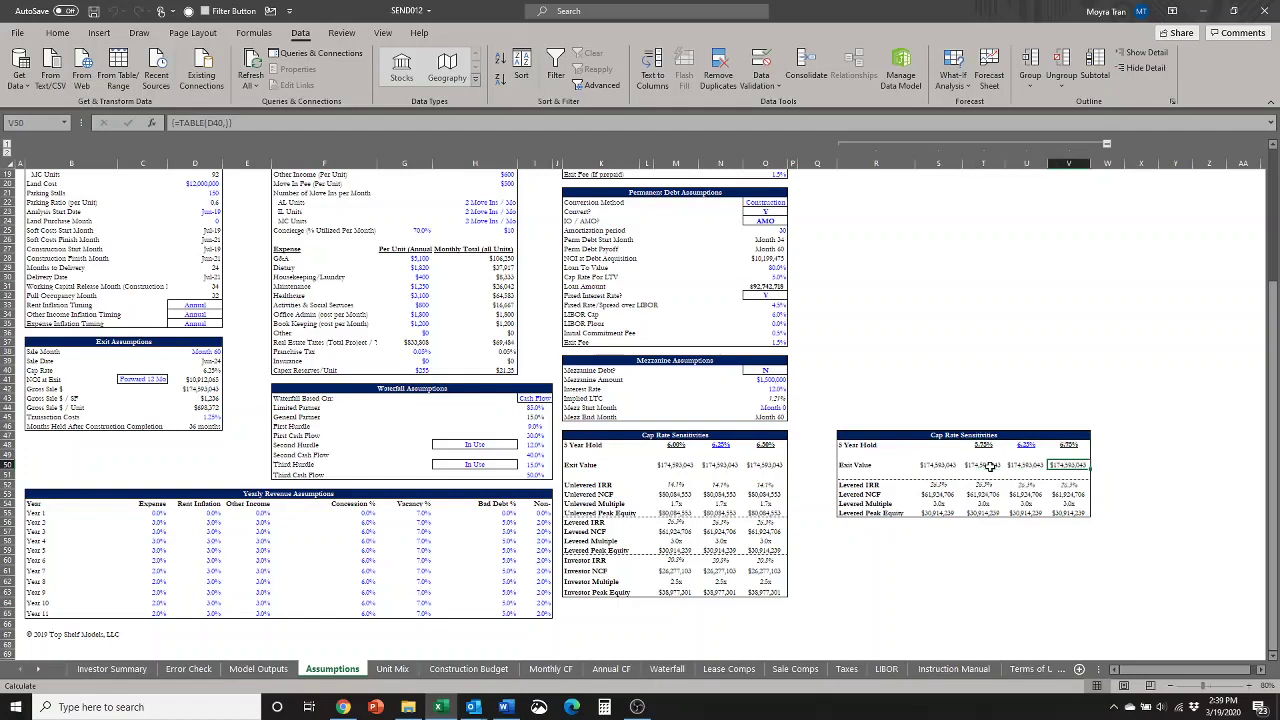
pyautogui.press('Left')
pyautogui.press('Left')
pyautogui.press('Left')
# - Review the results across the table and recalculate them with F9
pyautogui.press('Right')
pyautogui.press('Right')
pyautogui.press('Right')
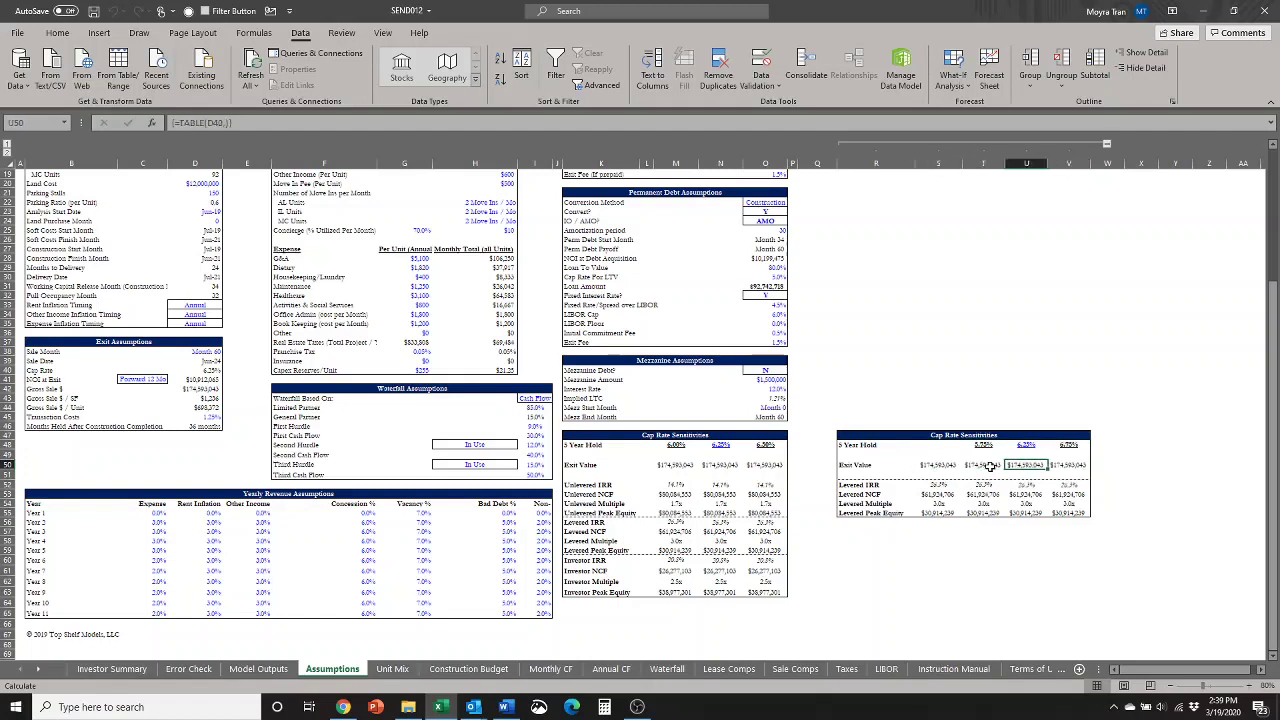
pyautogui.press('Down')
pyautogui.press('Down')
pyautogui.press('Left')
pyautogui.press('Left')
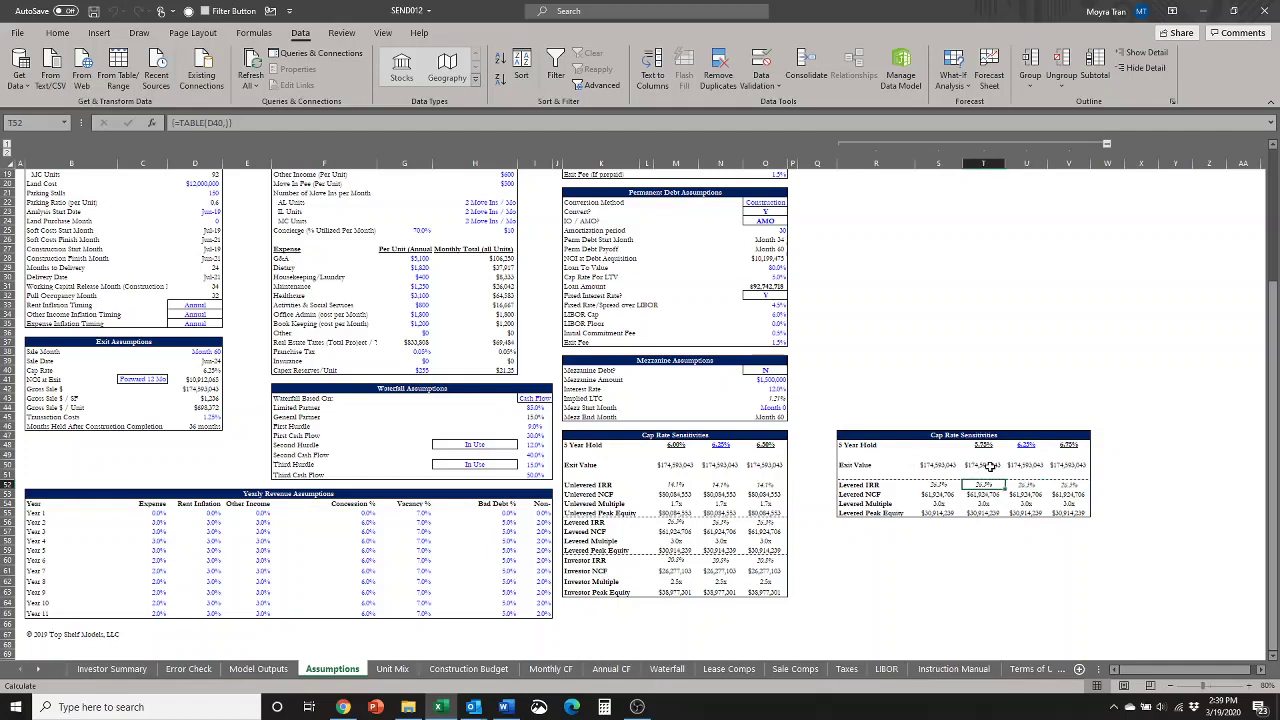
pyautogui.press('Up')
pyautogui.press('Up')
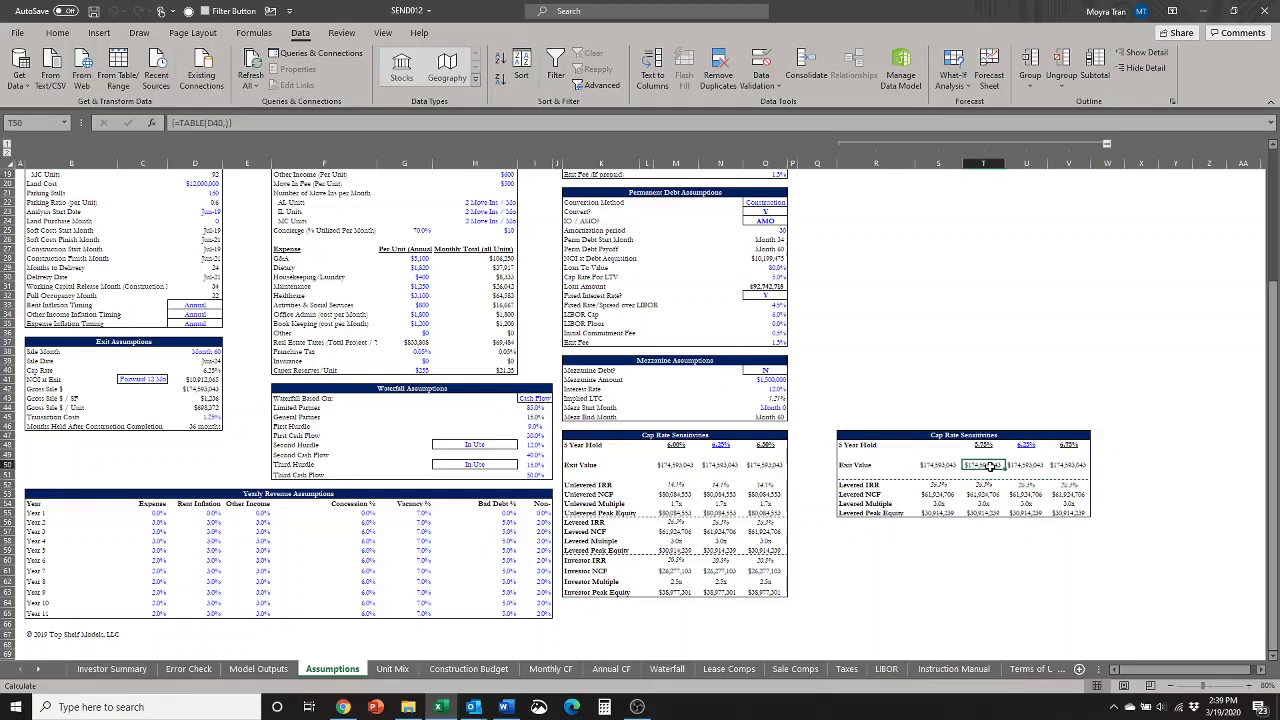
pyautogui.press('F9')
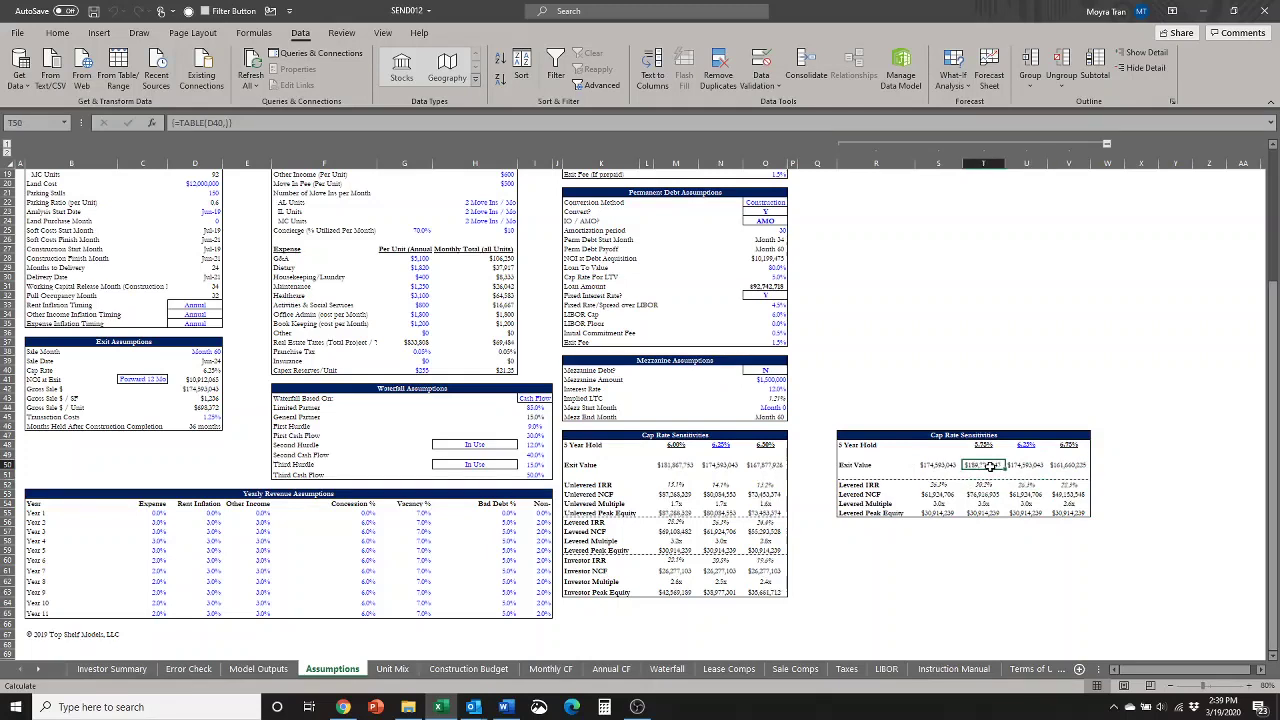
pyautogui.click(1041, 529)
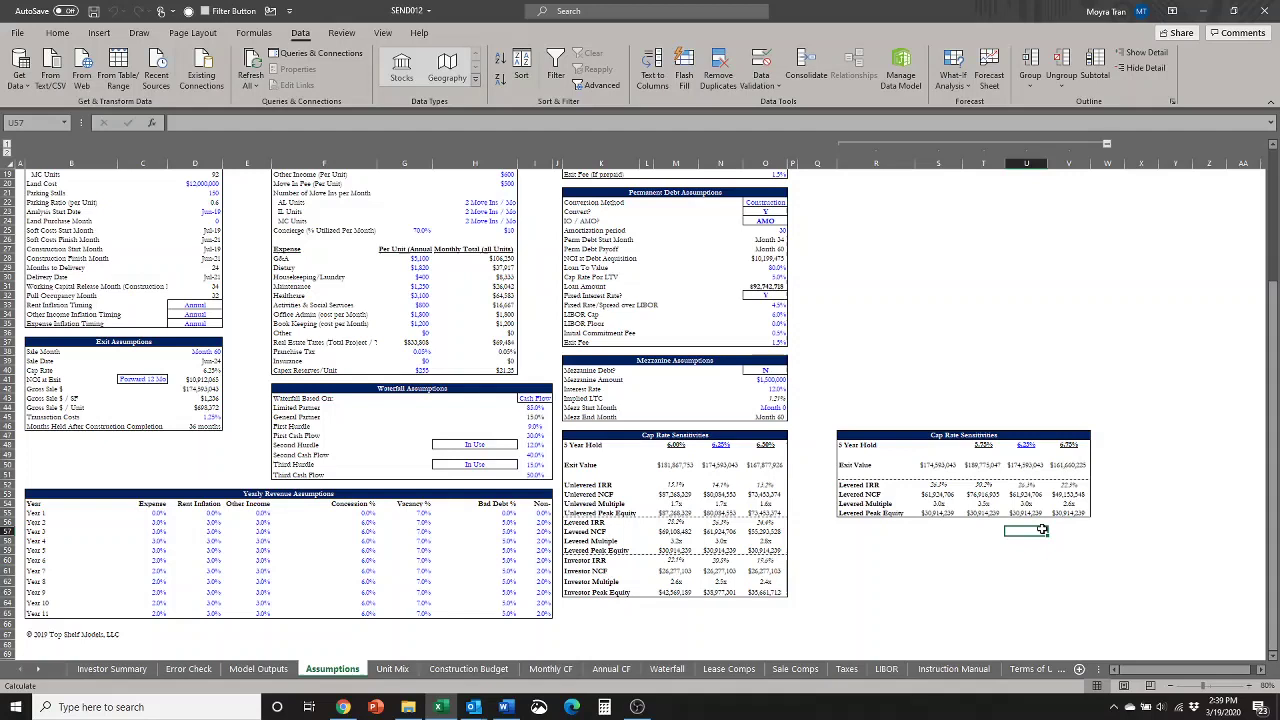
pyautogui.click(868, 485)
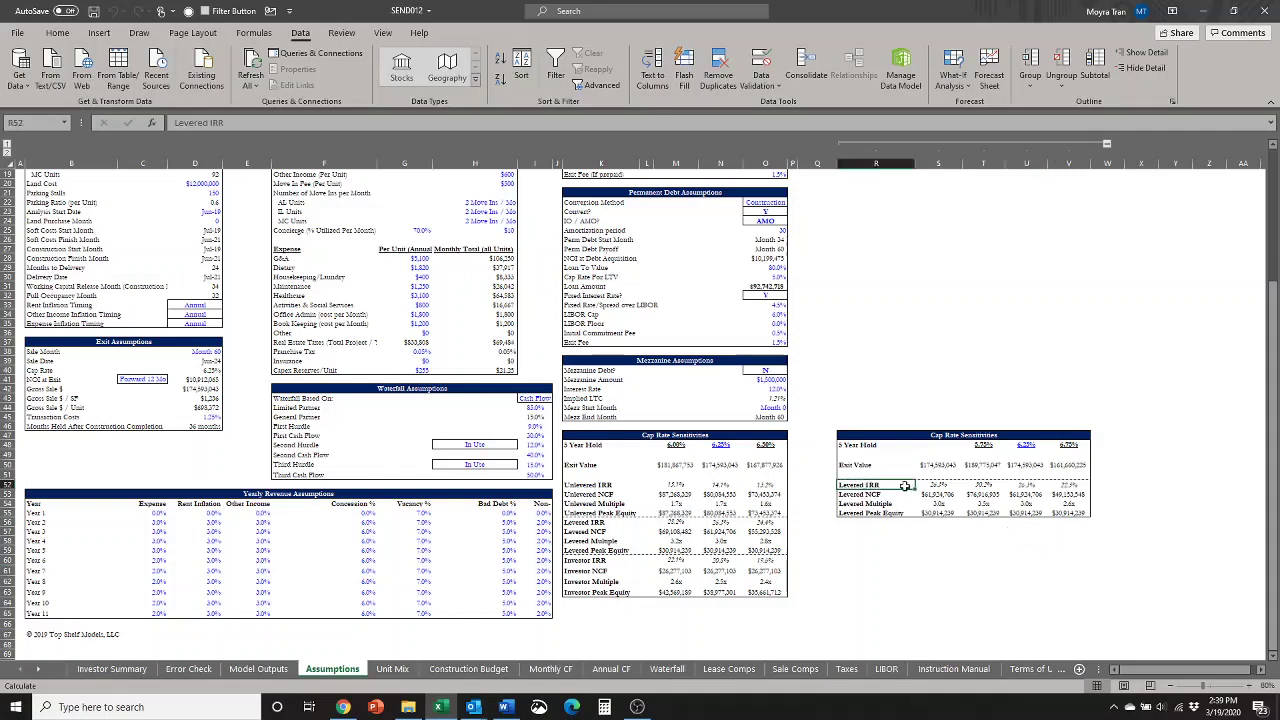
pyautogui.click(981, 484)
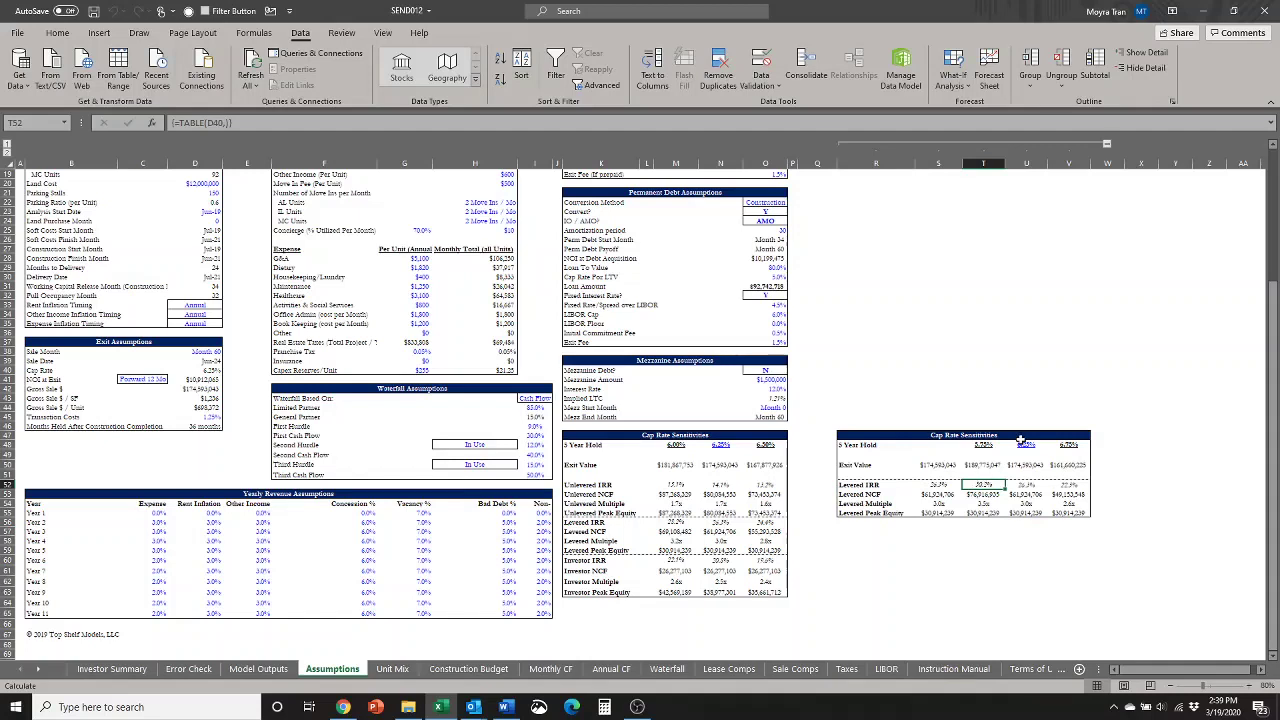
pyautogui.press('Right')
pyautogui.press('Right')
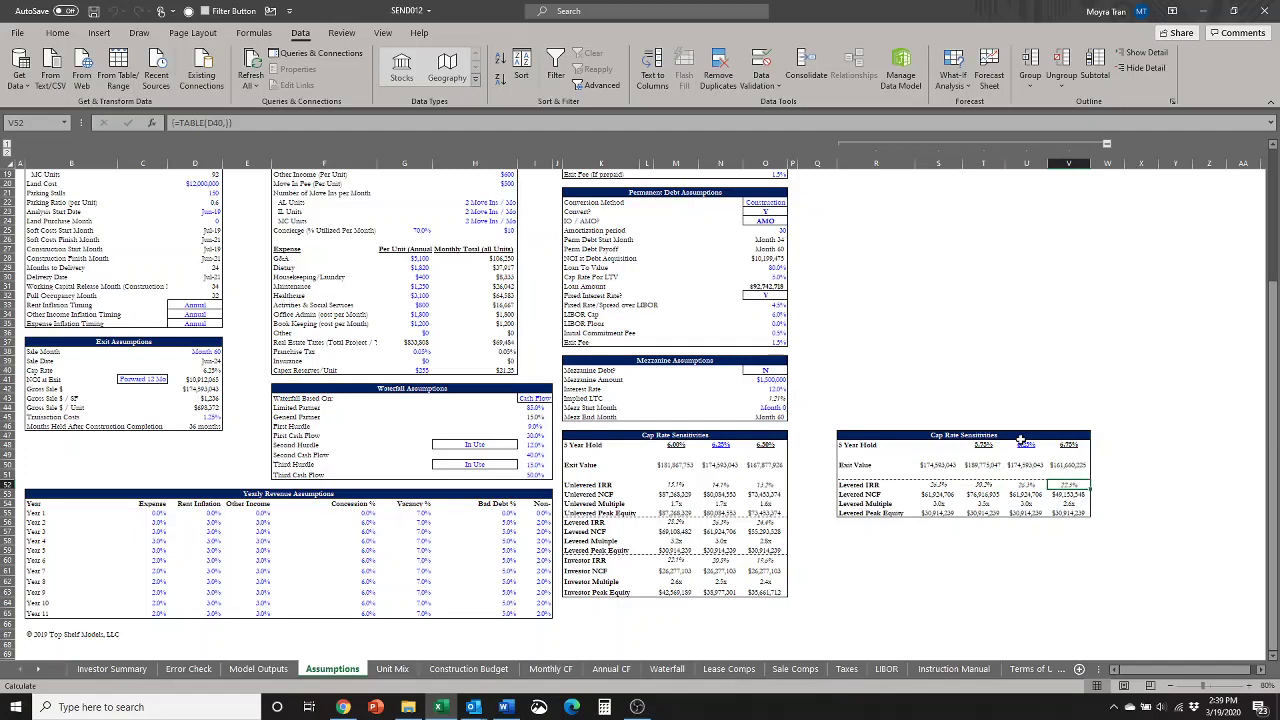
pyautogui.press('Left')
pyautogui.press('Left')
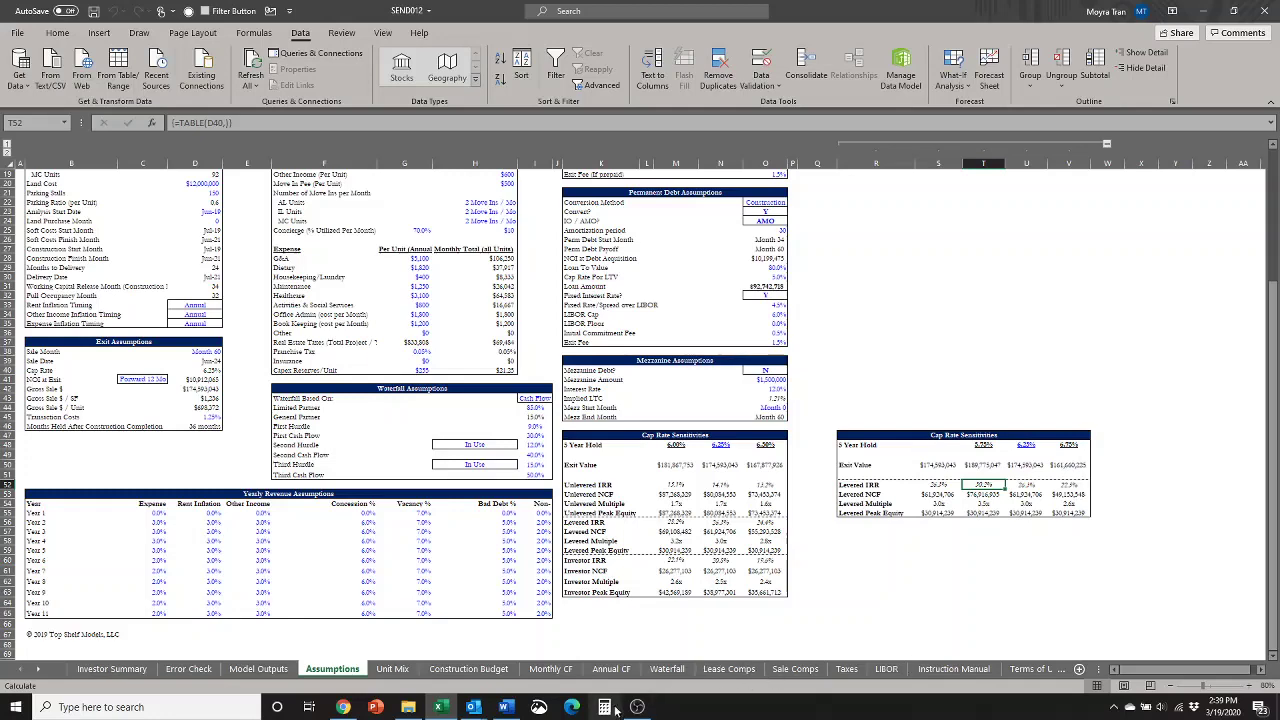
# - Go to the Top Shelf Models site's Custom Model Builder page, then its Blog Posts page
pyautogui.click(343, 707)
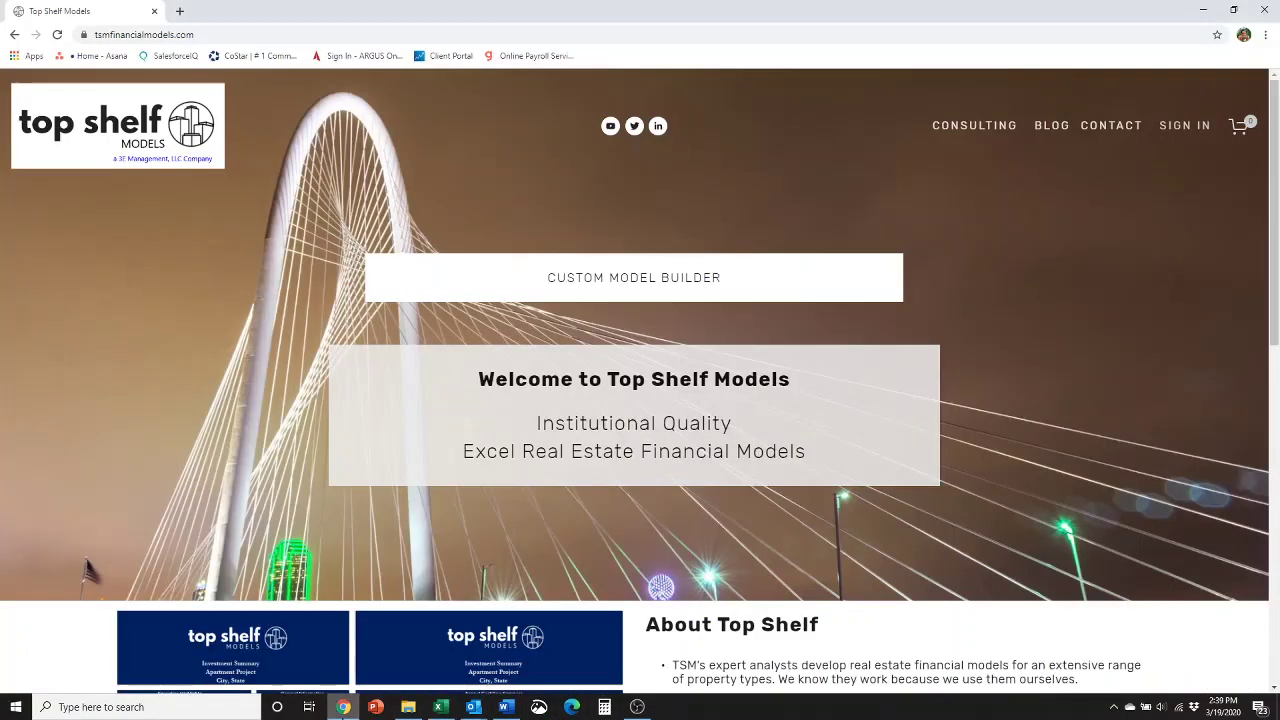
pyautogui.scroll(-2, 638, 378)
pyautogui.scroll(2, 638, 378)
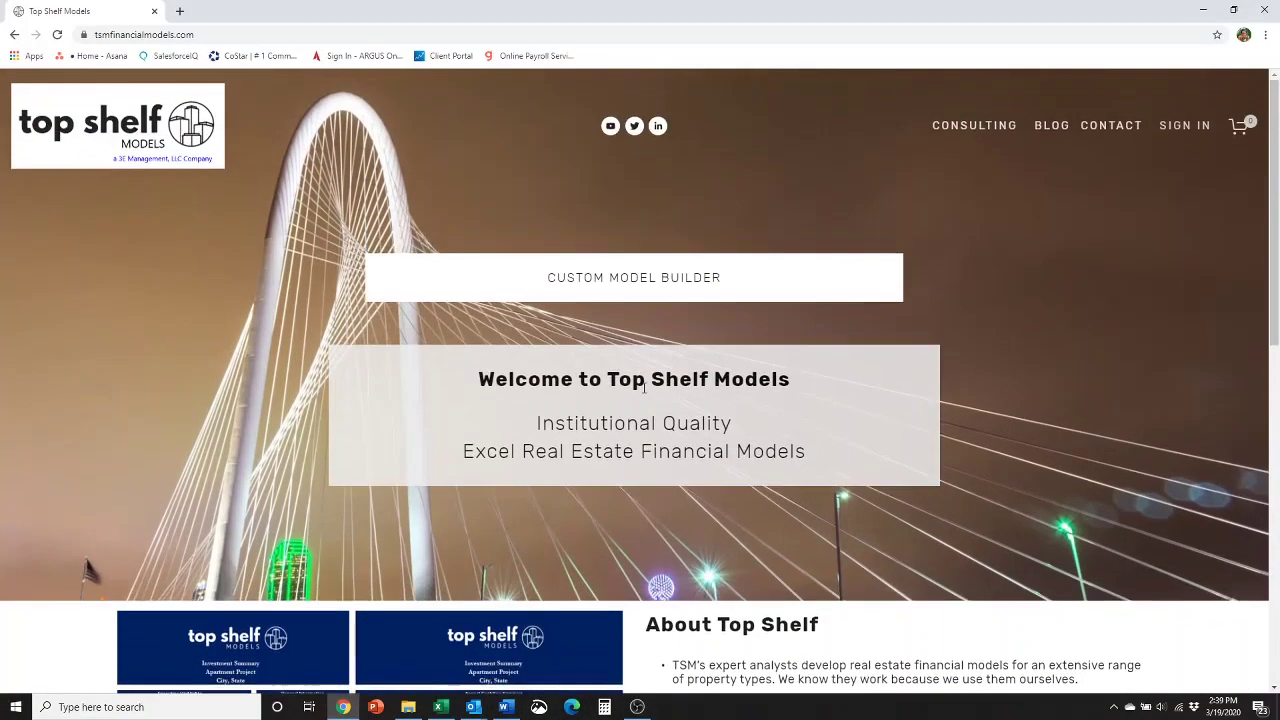
pyautogui.click(648, 285)
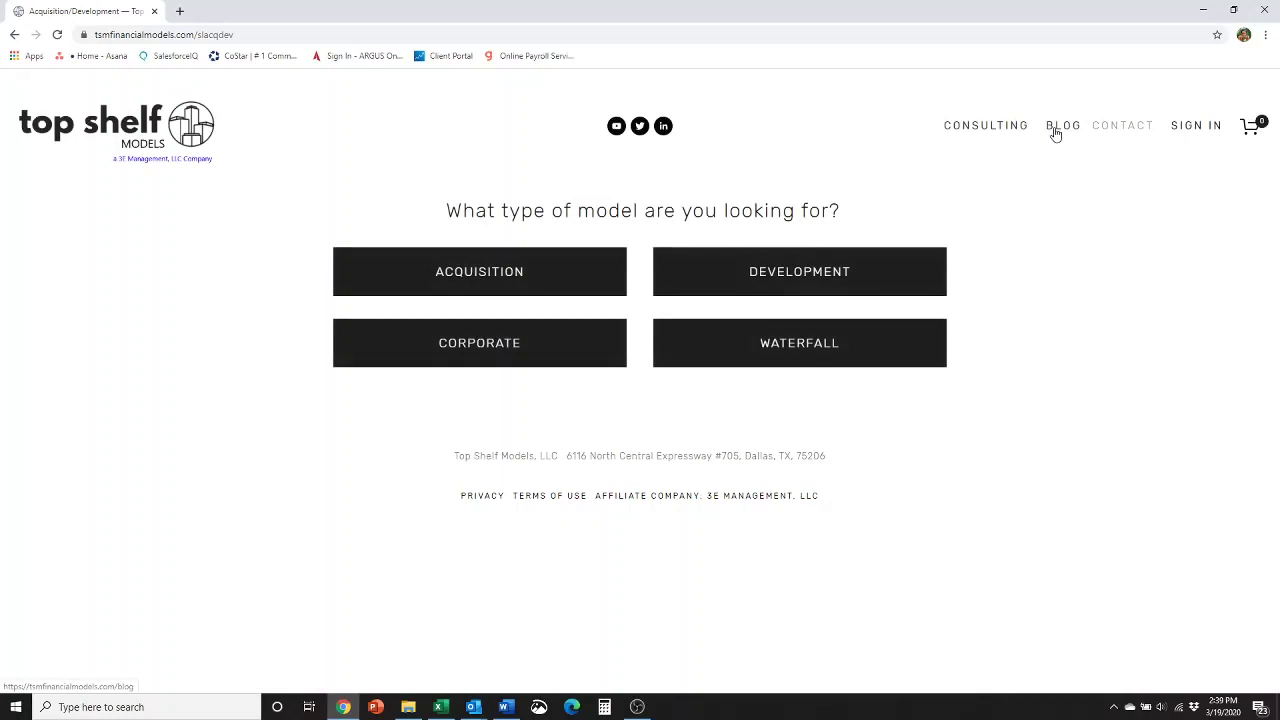
pyautogui.click(1062, 134)
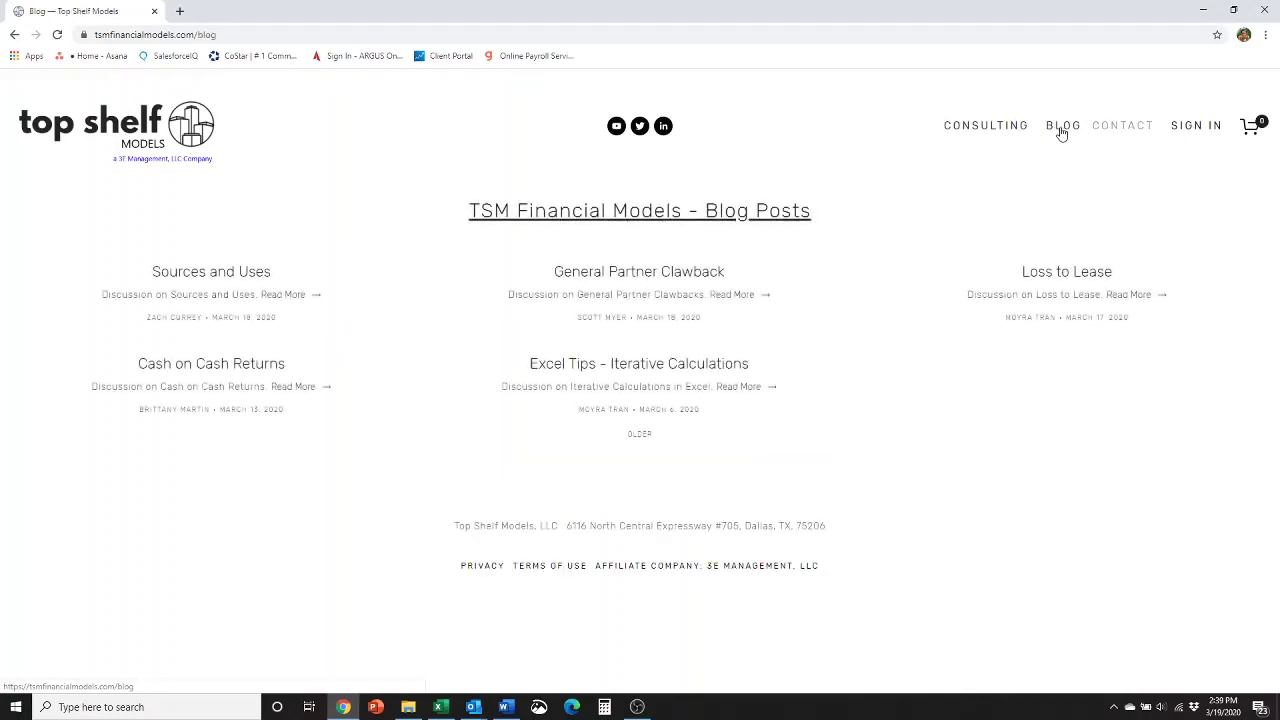